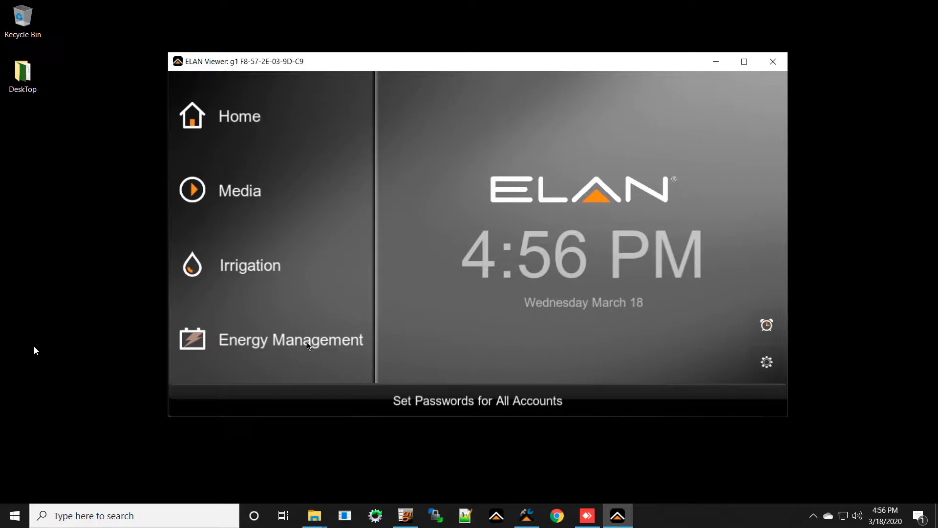
# Browse the Energy Management pages from Sense Main through the Now, Daily, Monthly and Yearly icon pages to Sense Now List
pyautogui.click(303, 344)
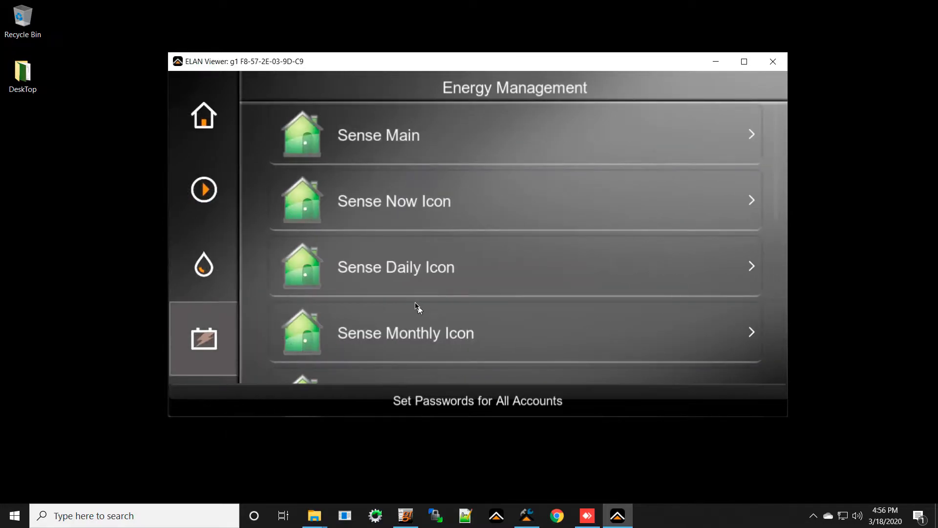
pyautogui.click(419, 142)
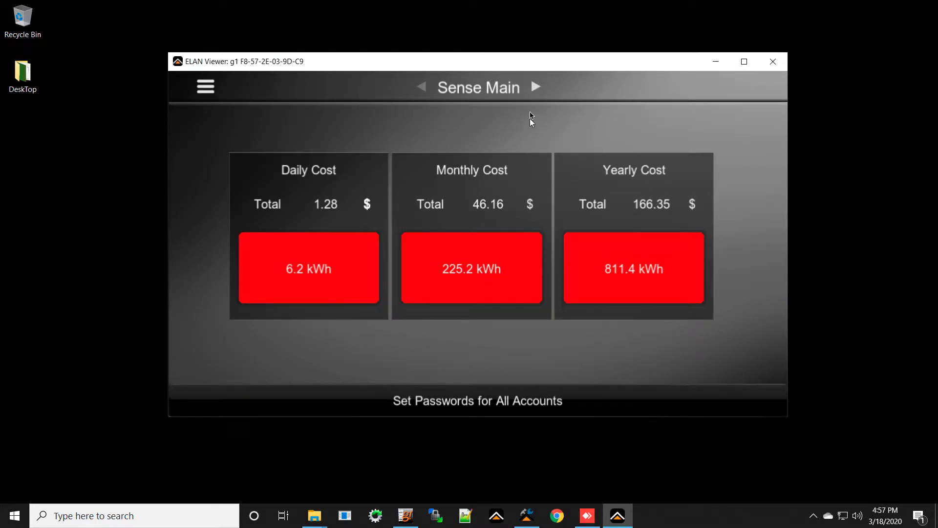
pyautogui.click(536, 88)
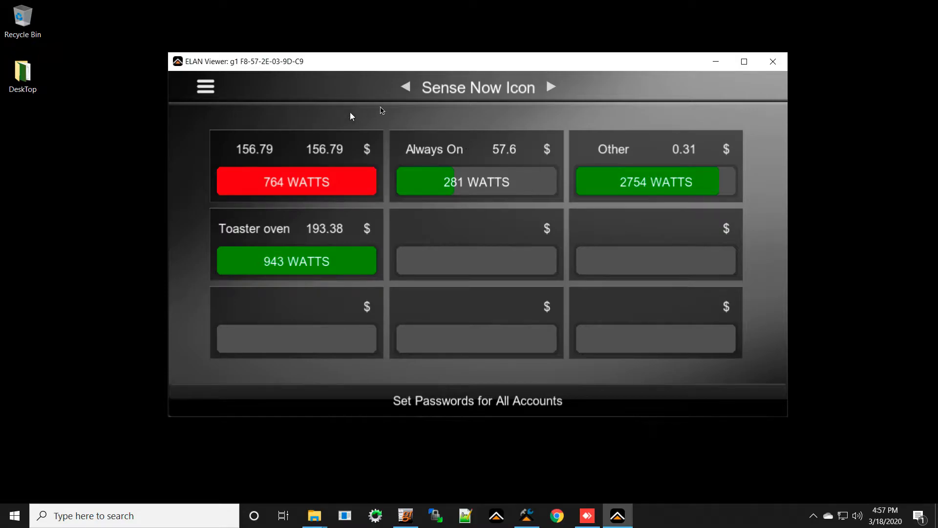
pyautogui.click(550, 89)
pyautogui.click(555, 90)
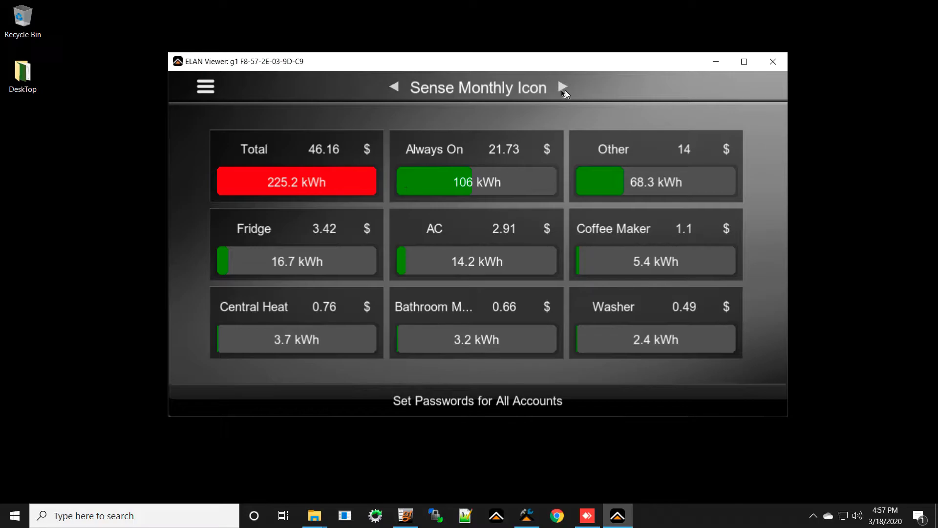
pyautogui.click(563, 88)
pyautogui.click(562, 88)
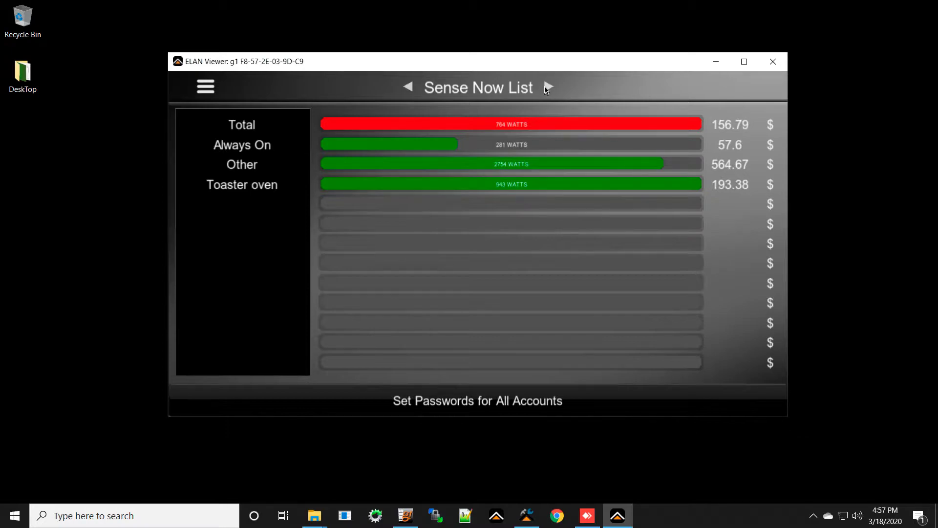
# Review the Sense Daily, Weekly, Monthly and Yearly List pages, and close the viewer
pyautogui.click(548, 88)
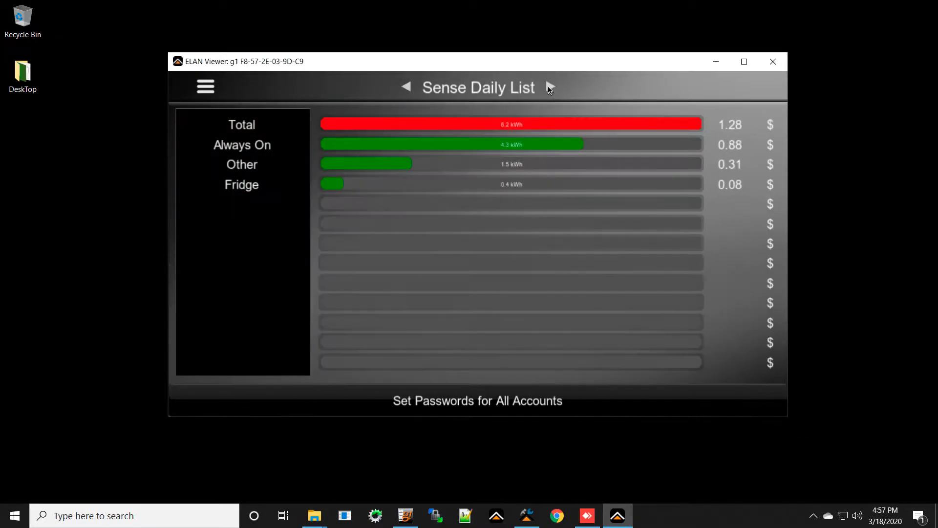
pyautogui.click(549, 88)
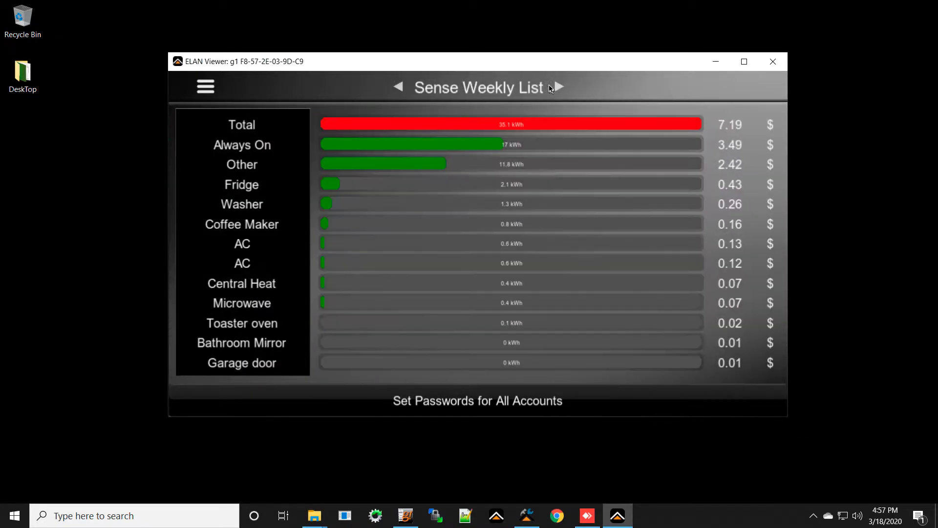
pyautogui.click(554, 91)
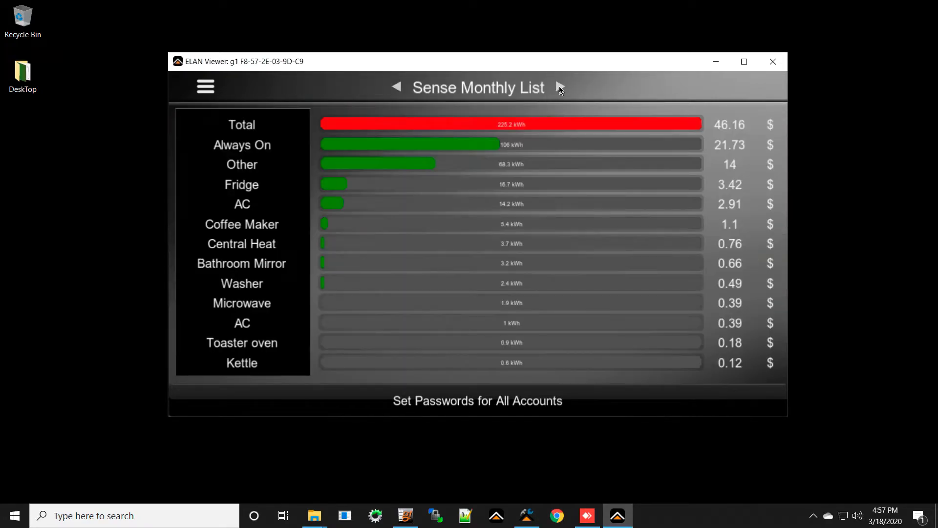
pyautogui.click(557, 88)
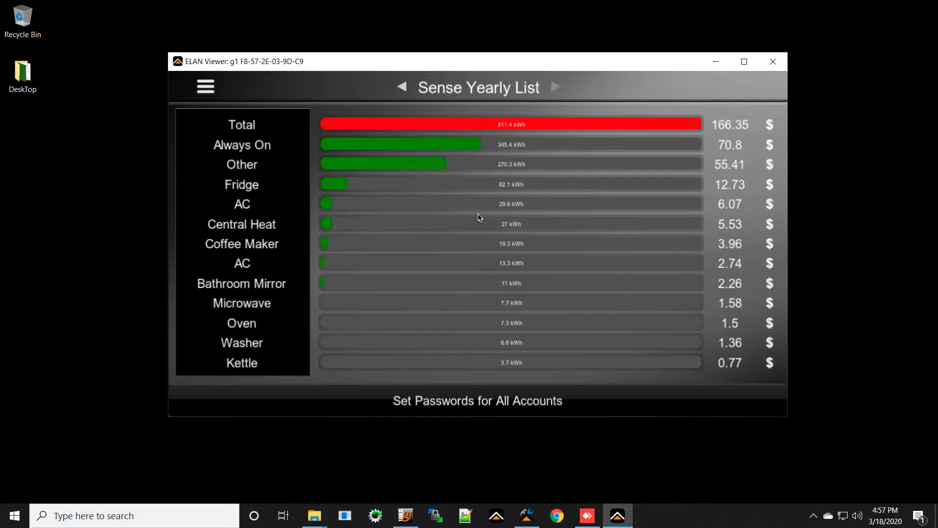
pyautogui.click(774, 65)
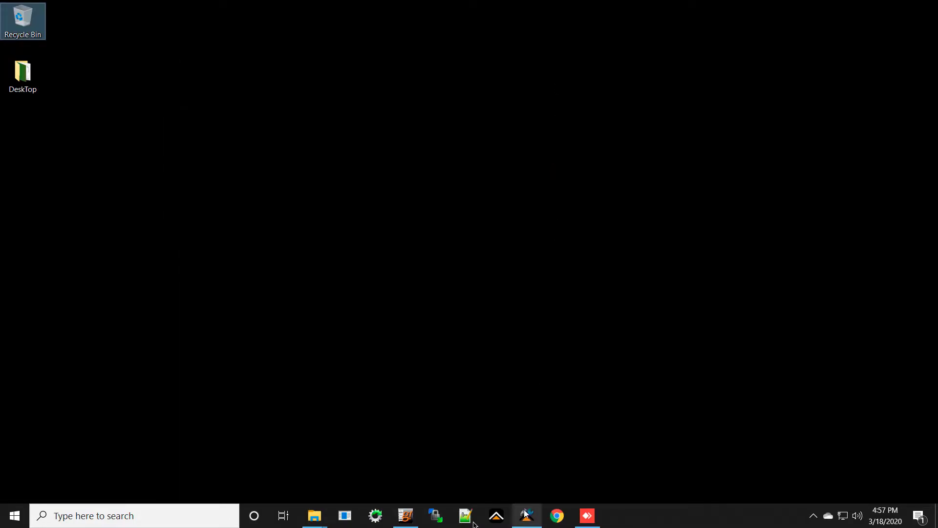
# Switch to ELAN g!Tools, select the SC100 system, enter the system password and launch its Configurator
pyautogui.click(417, 521)
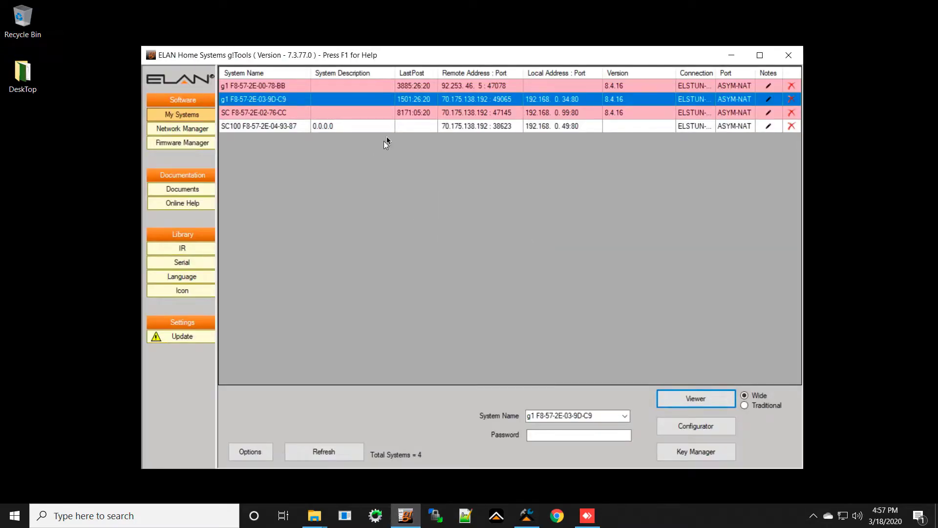
pyautogui.click(391, 127)
pyautogui.click(537, 435)
pyautogui.write('****')
pyautogui.click(669, 426)
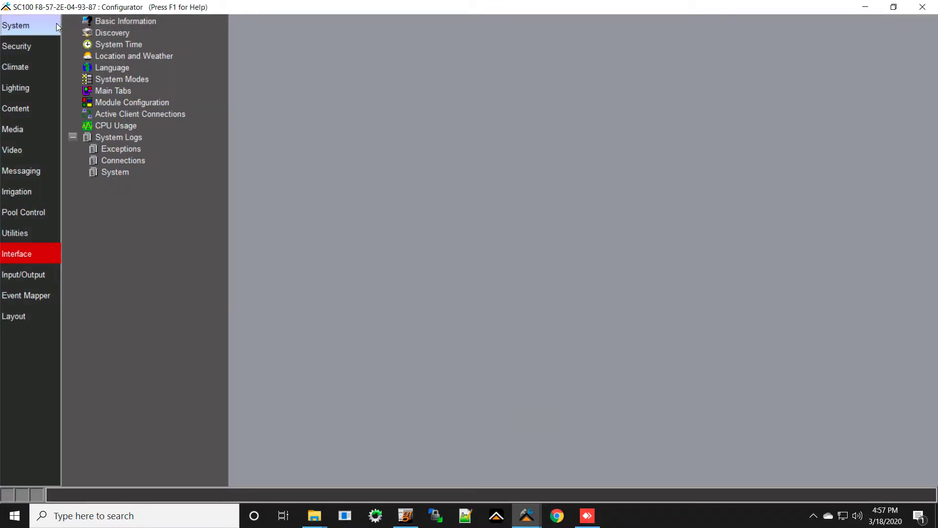
# Inspect the Energy Management custom tab in the system's Main Tabs, and collapse Display Settings in the Interface tree
pyautogui.click(115, 90)
pyautogui.click(296, 177)
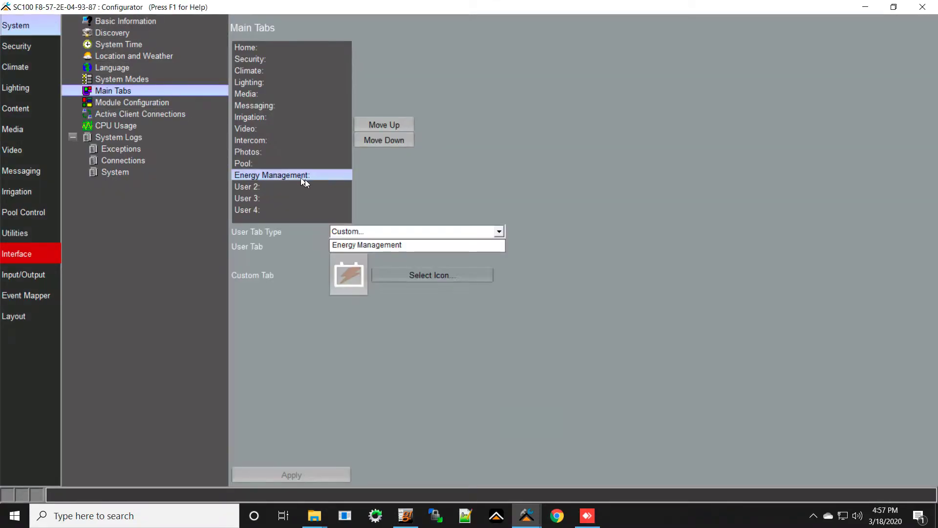
pyautogui.click(22, 254)
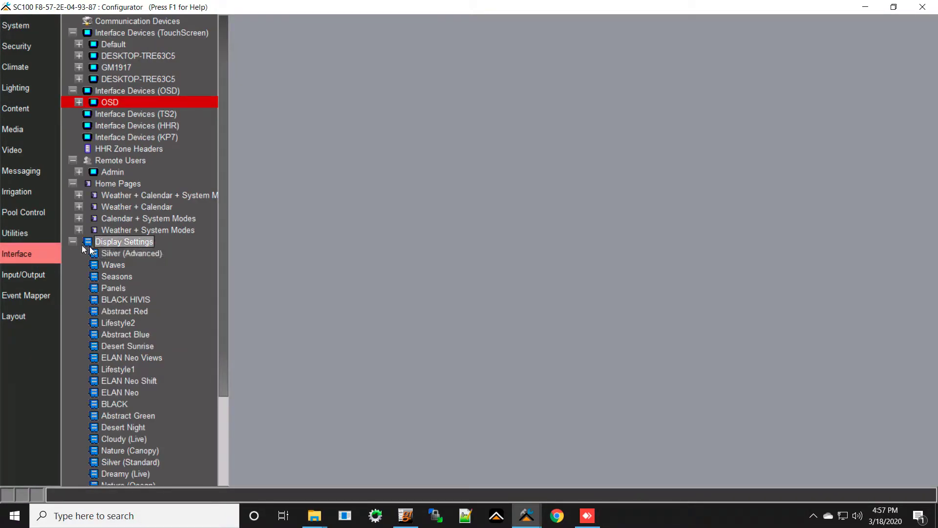
pyautogui.click(72, 241)
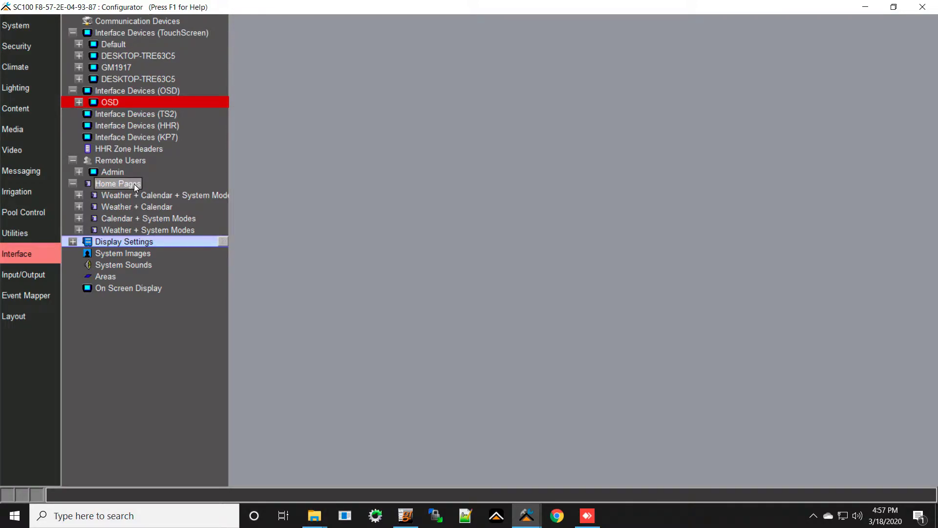
# In File Explorer, examine the Sense Main, Sense Now Icon and Sense Now List files in SensePro's Views folder, and return to the Configurator
pyautogui.click(314, 516)
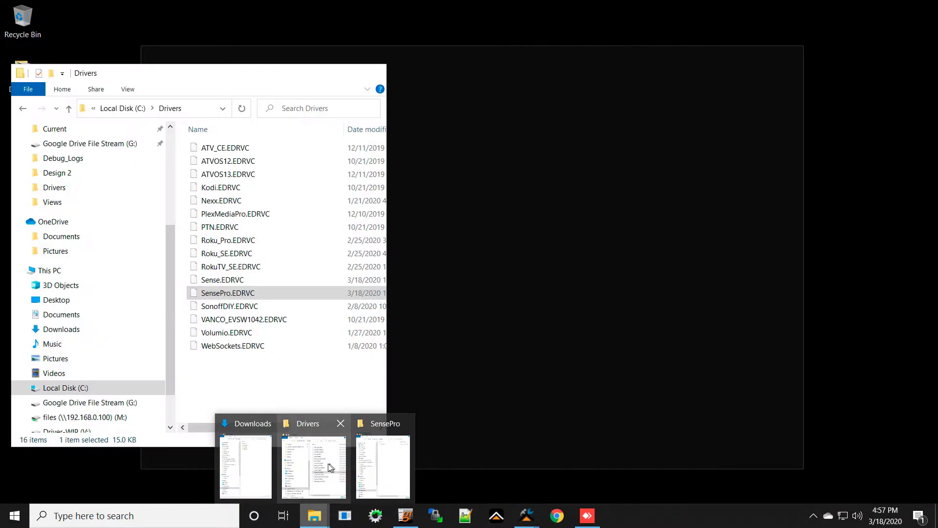
pyautogui.click(328, 466)
pyautogui.click(324, 512)
pyautogui.click(368, 477)
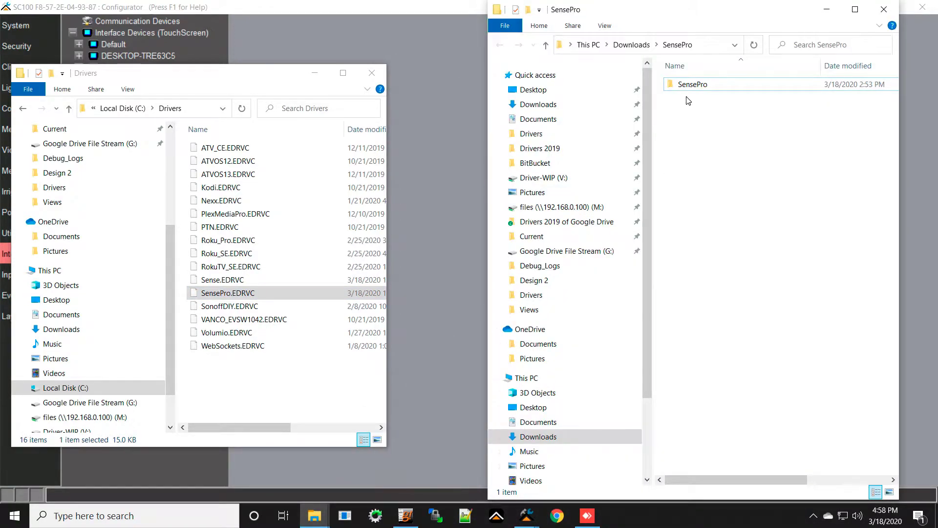
pyautogui.doubleClick(690, 88)
pyautogui.doubleClick(686, 88)
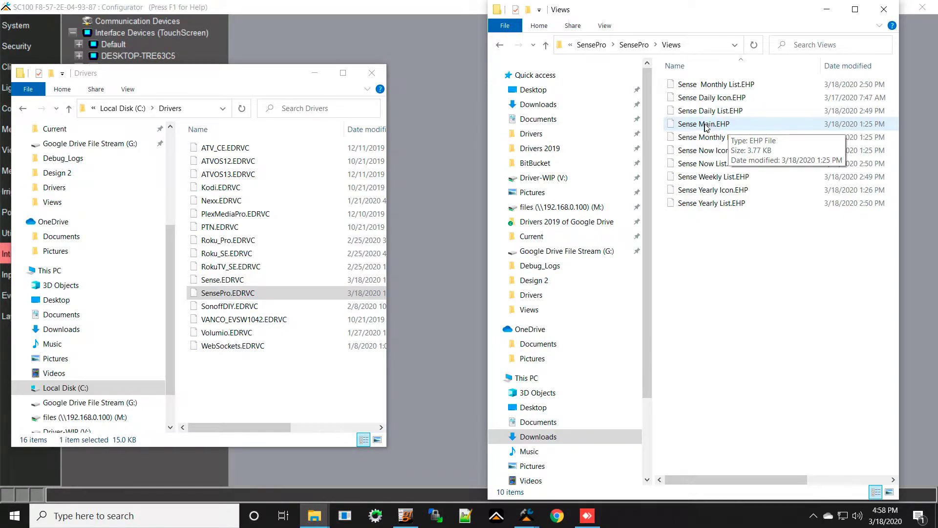
pyautogui.click(716, 126)
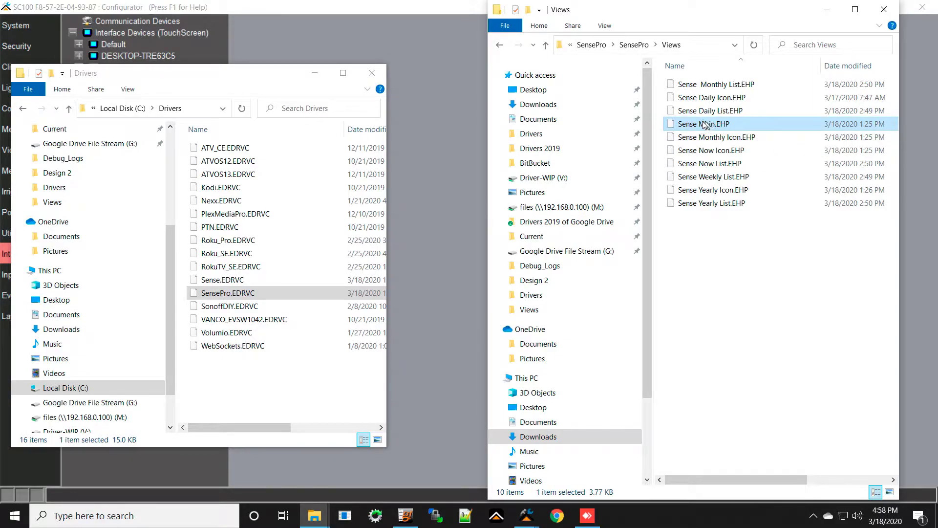
pyautogui.click(705, 152)
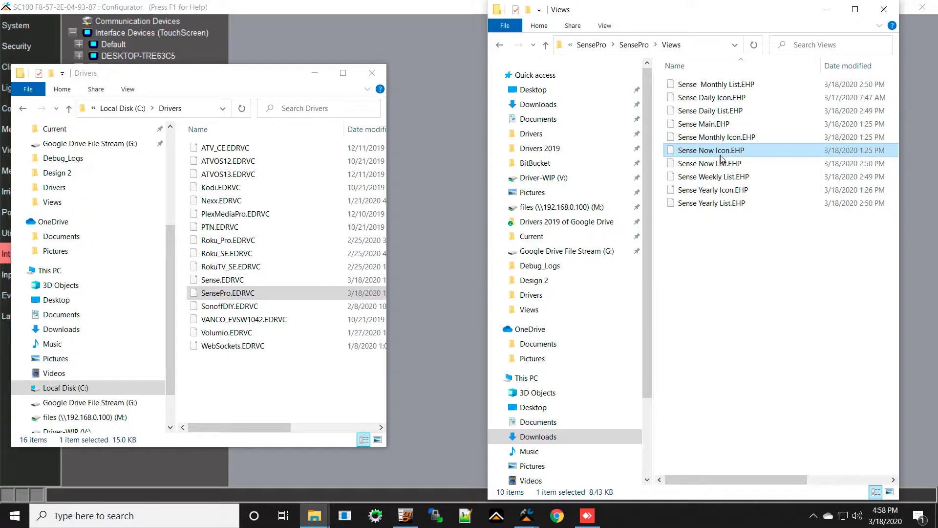
pyautogui.click(715, 166)
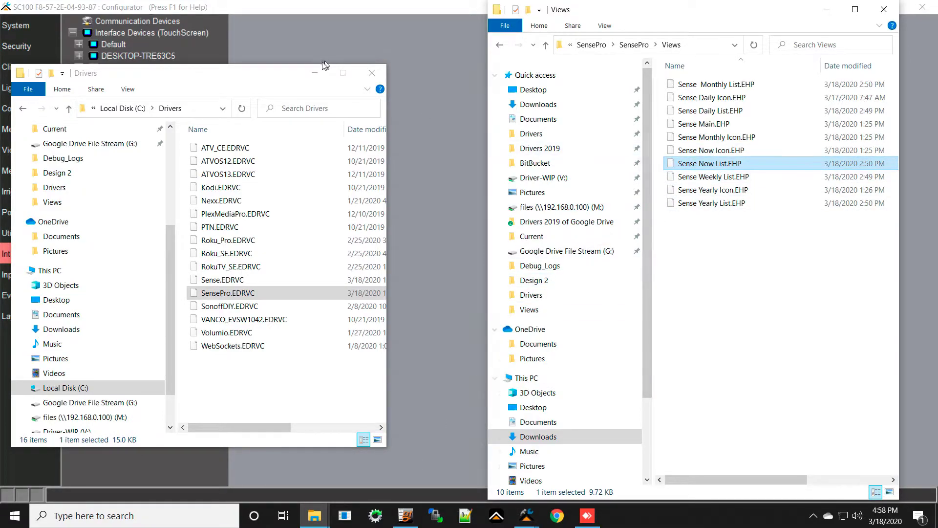
pyautogui.click(307, 45)
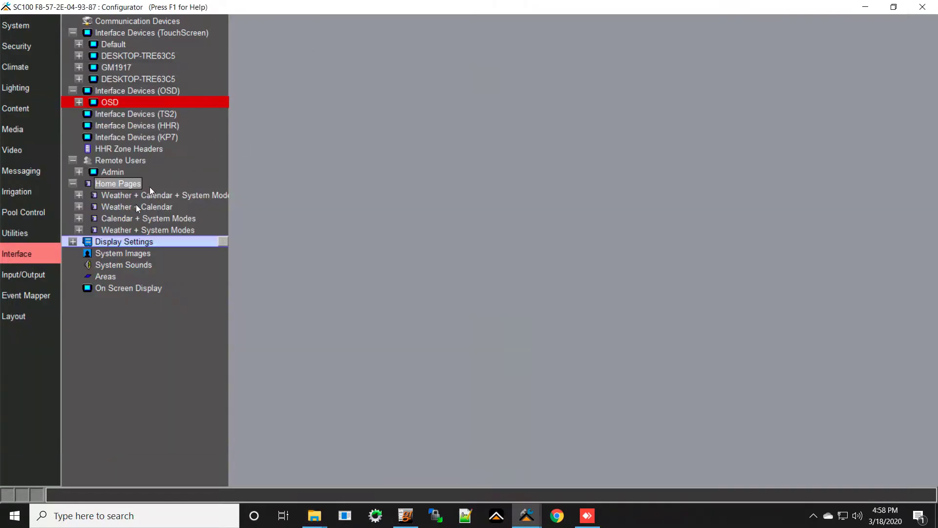
# Add a new home page named Now under Home Pages without copying an existing page
pyautogui.rightClick(130, 184)
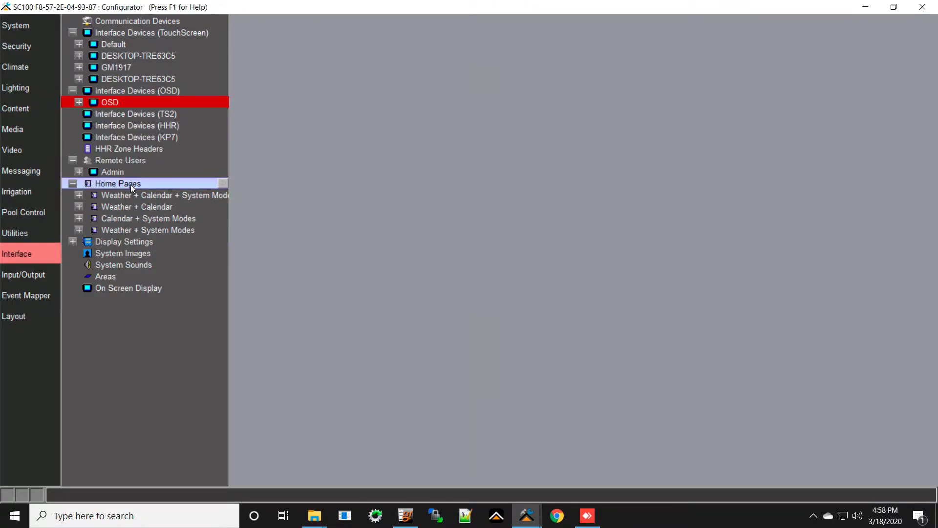
pyautogui.click(186, 188)
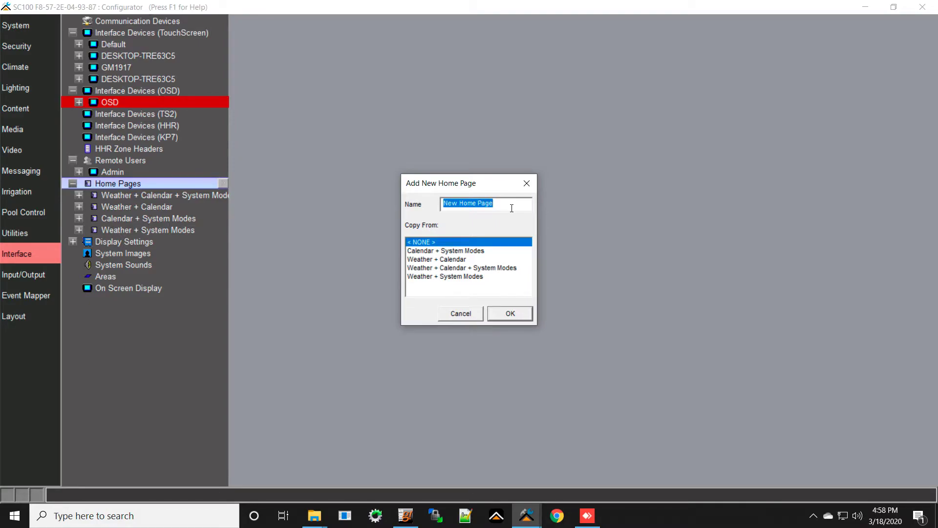
pyautogui.write('Now')
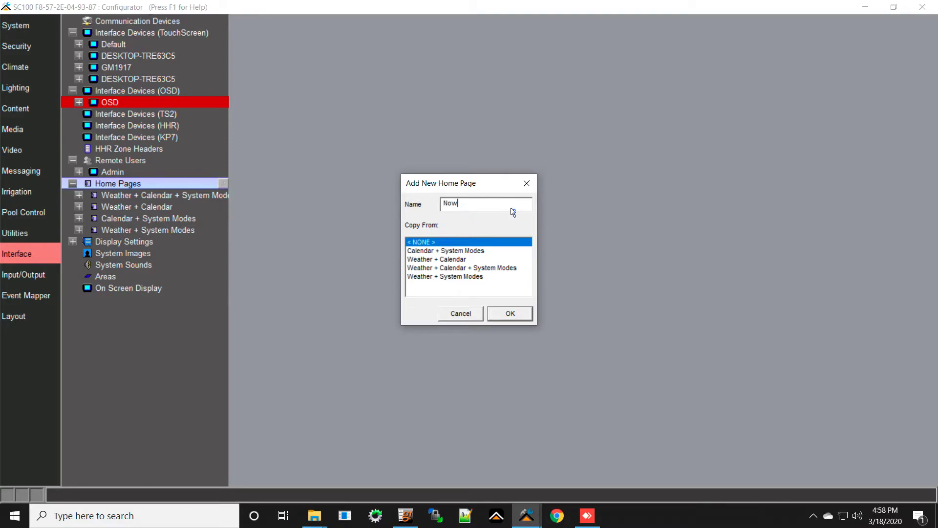
pyautogui.press('Return')
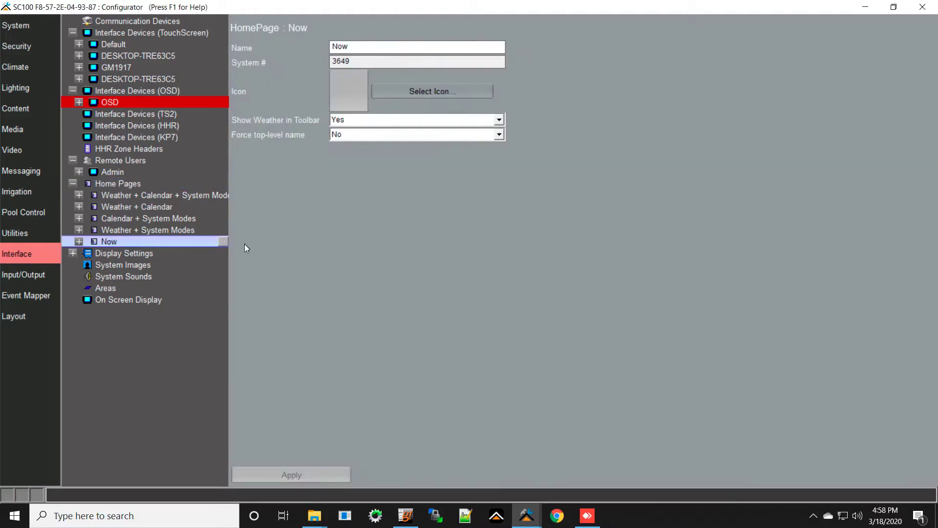
# Import Sense Now Icon.EHP from the Documents SensePro Views folder into the Now home page
pyautogui.rightClick(150, 242)
pyautogui.click(205, 277)
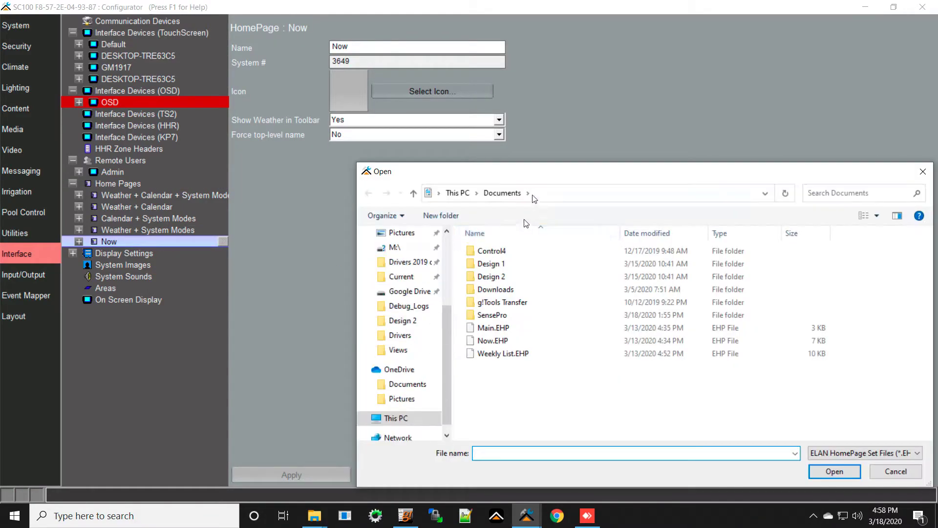
pyautogui.moveTo(540, 175); pyautogui.dragTo(524, 125)
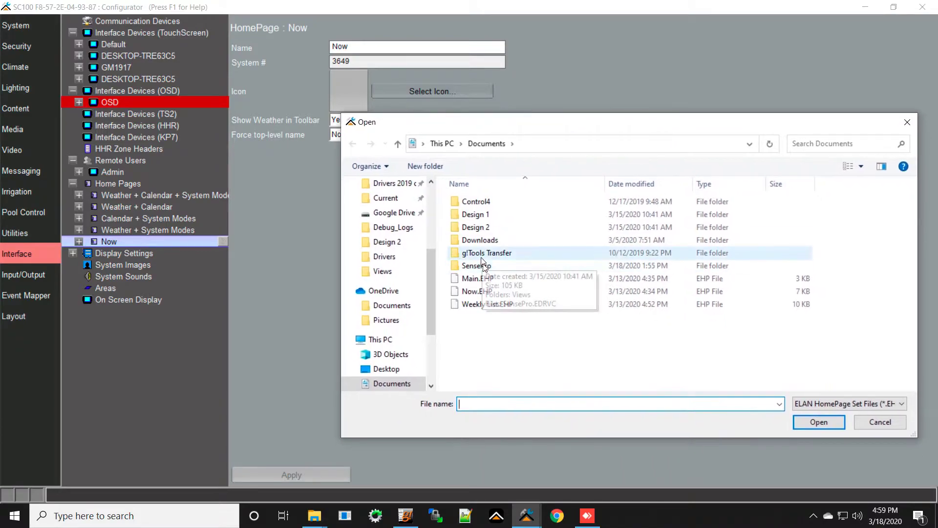
pyautogui.doubleClick(492, 265)
pyautogui.doubleClick(482, 204)
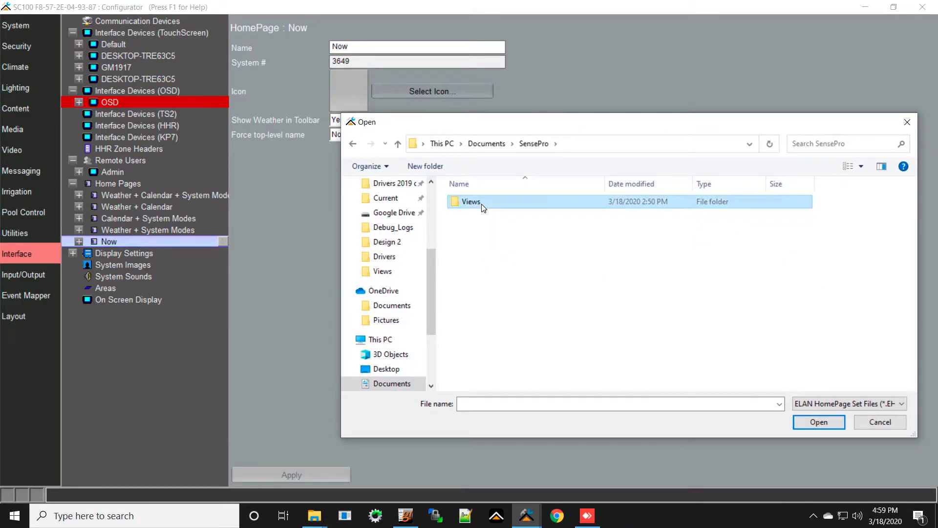
pyautogui.click(502, 266)
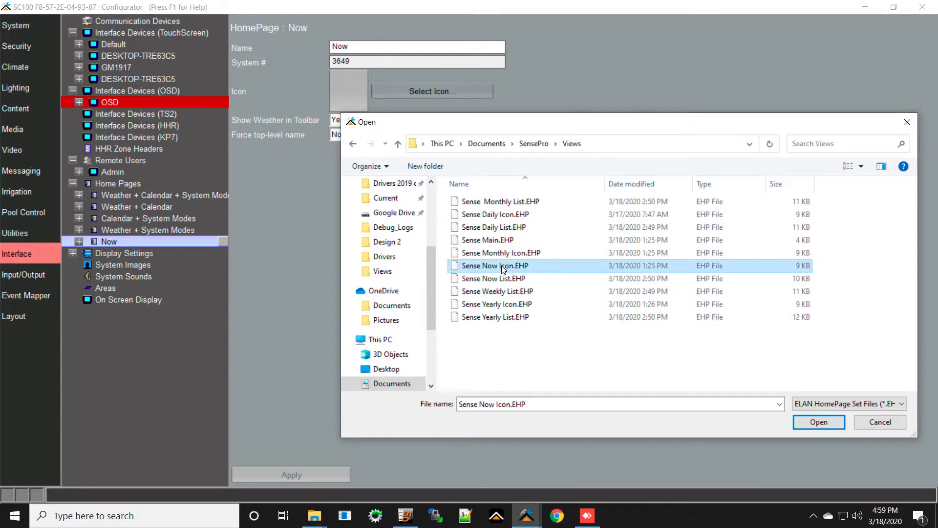
pyautogui.click(815, 422)
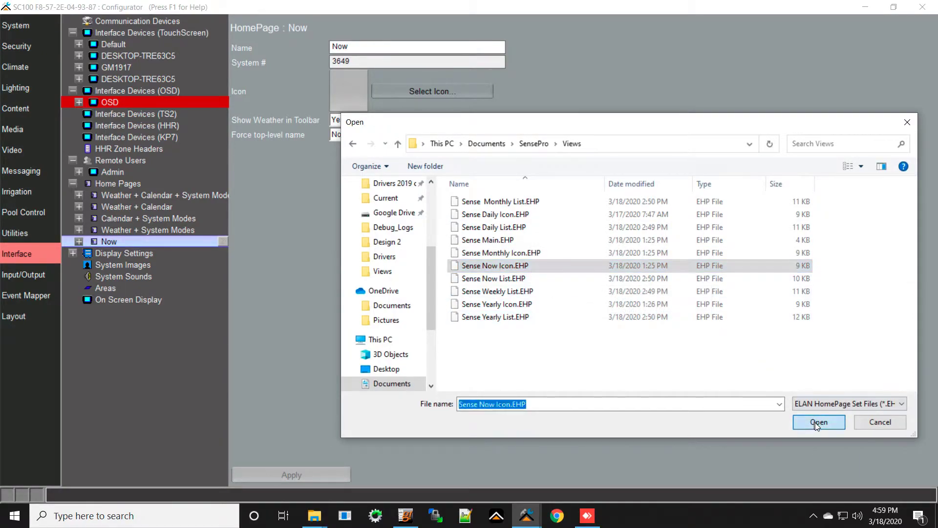
# In the Now page's Large Format layout, connect the first tile's nowTotal text item to SensePro: nowTotal
pyautogui.click(77, 241)
pyautogui.click(123, 254)
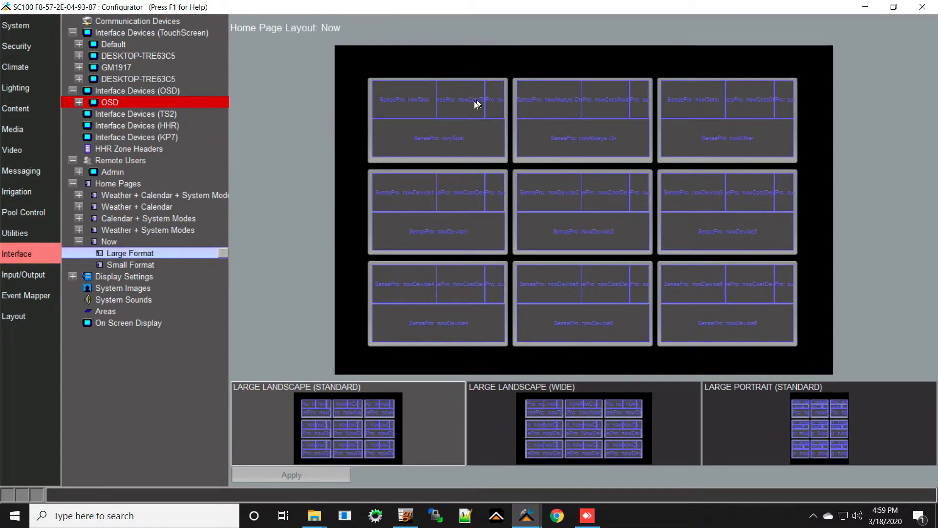
pyautogui.doubleClick(405, 101)
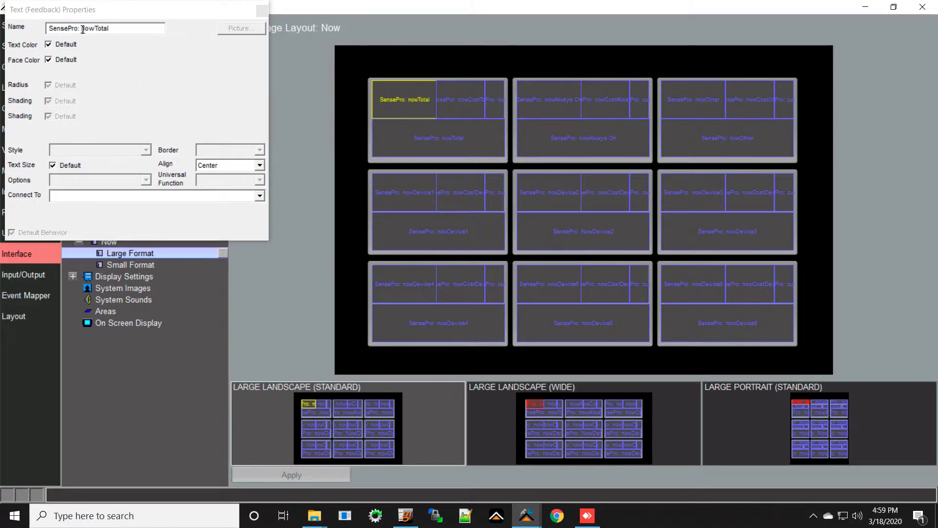
pyautogui.click(118, 28)
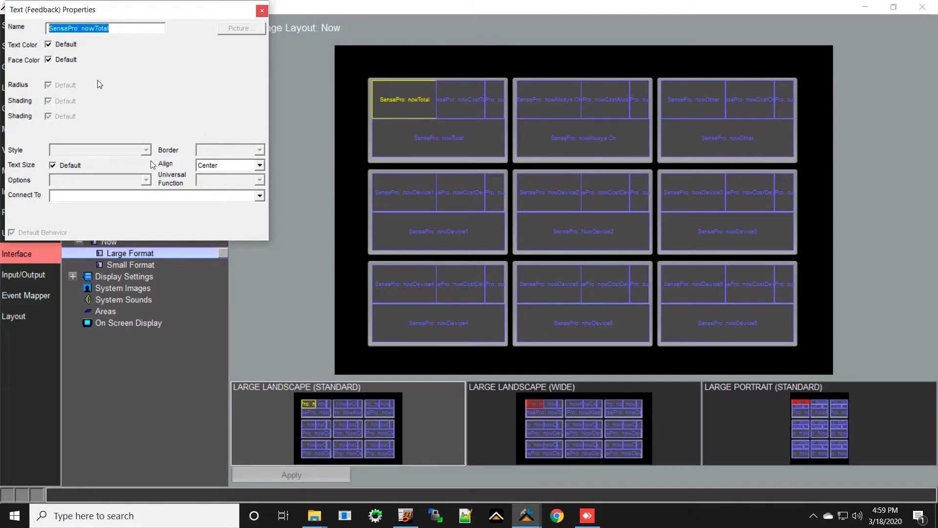
pyautogui.click(259, 196)
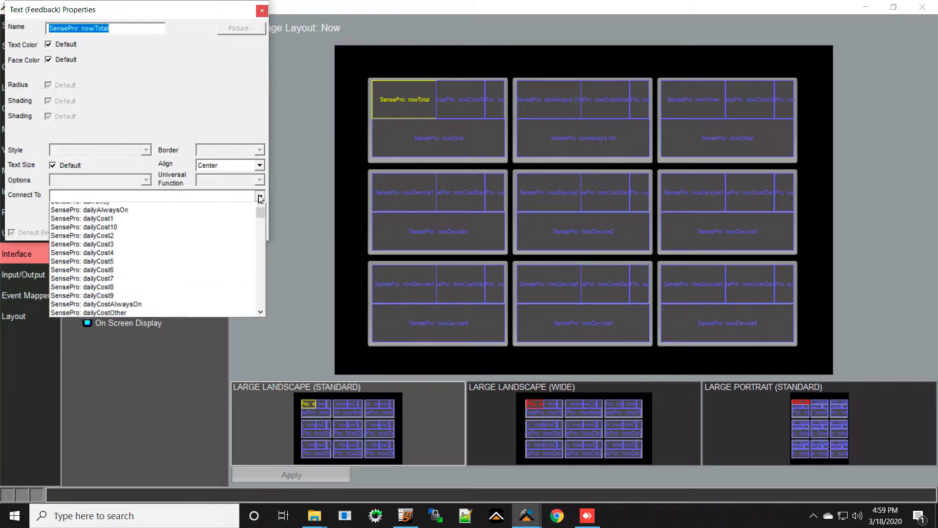
pyautogui.moveTo(262, 223); pyautogui.dragTo(267, 273)
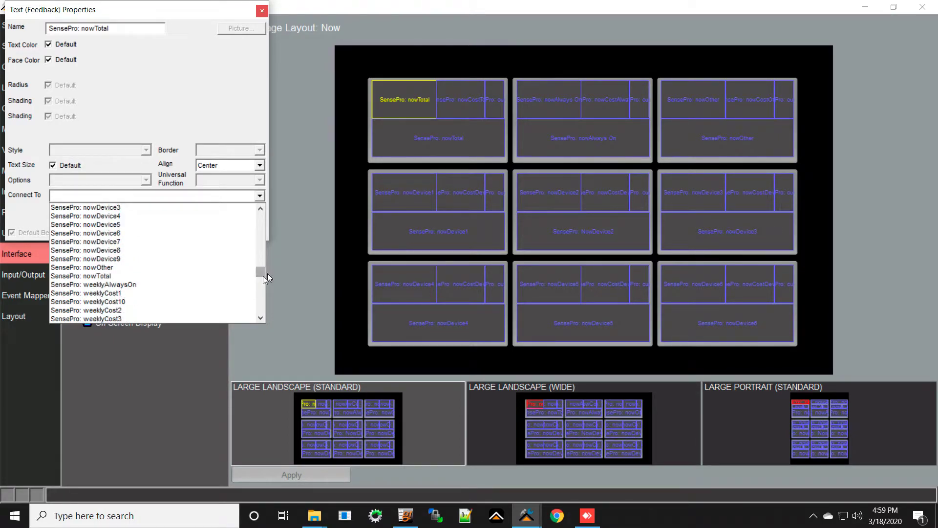
pyautogui.click(118, 276)
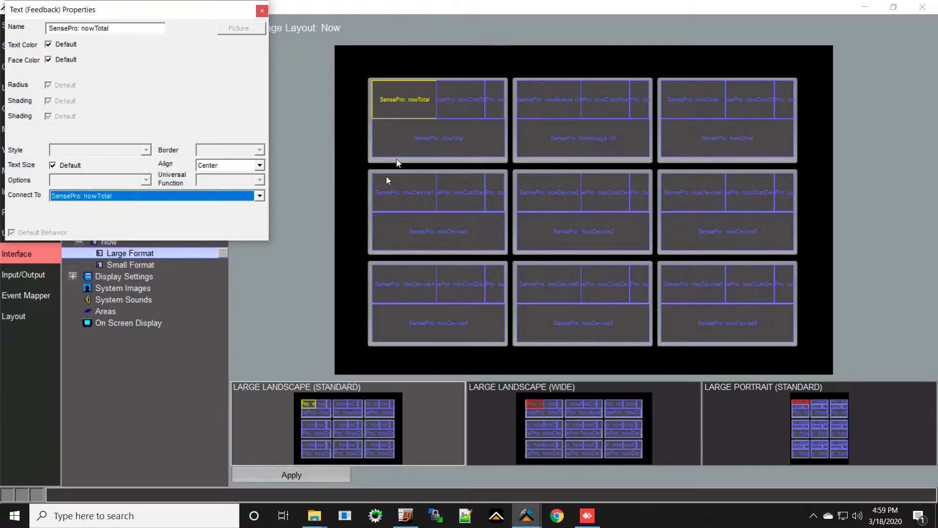
# Connect the first tile's nowCostTotal text item to SensePro: nowCostTotal
pyautogui.click(456, 105)
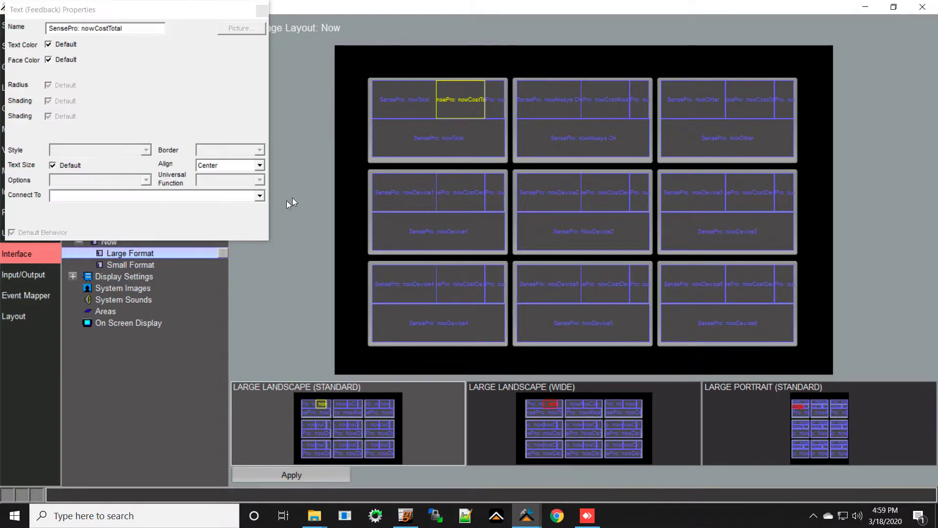
pyautogui.click(260, 196)
pyautogui.moveTo(263, 223); pyautogui.dragTo(260, 260)
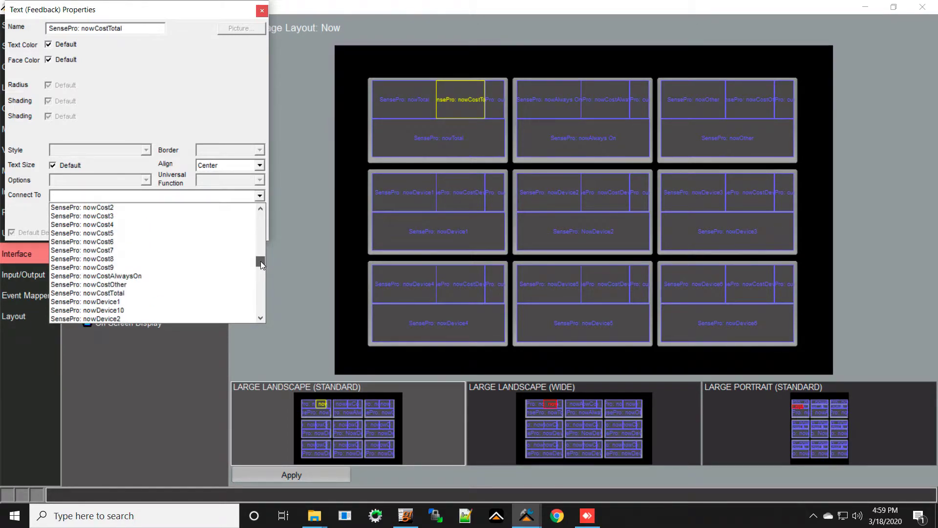
pyautogui.click(157, 292)
pyautogui.moveTo(74, 30); pyautogui.dragTo(48, 29)
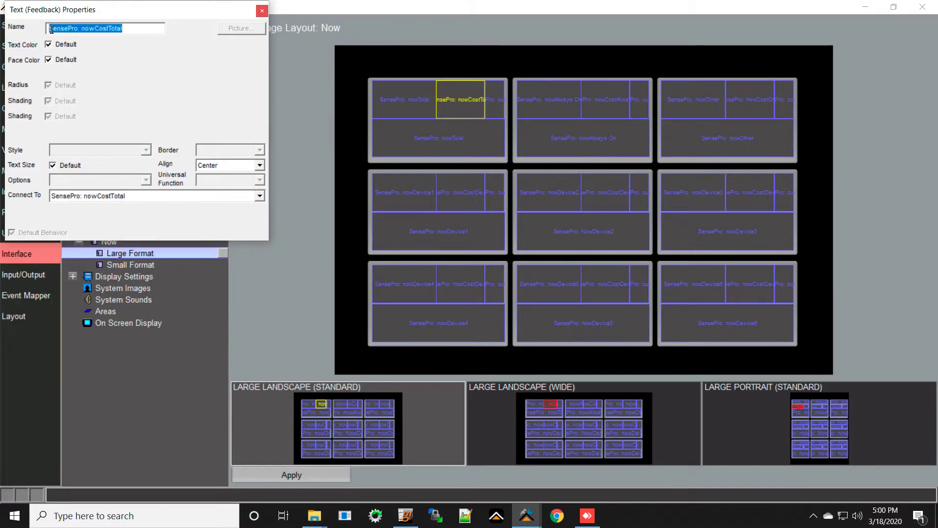
# Connect the first tile's currency text item to SensePro: currency
pyautogui.click(492, 101)
pyautogui.doubleClick(493, 100)
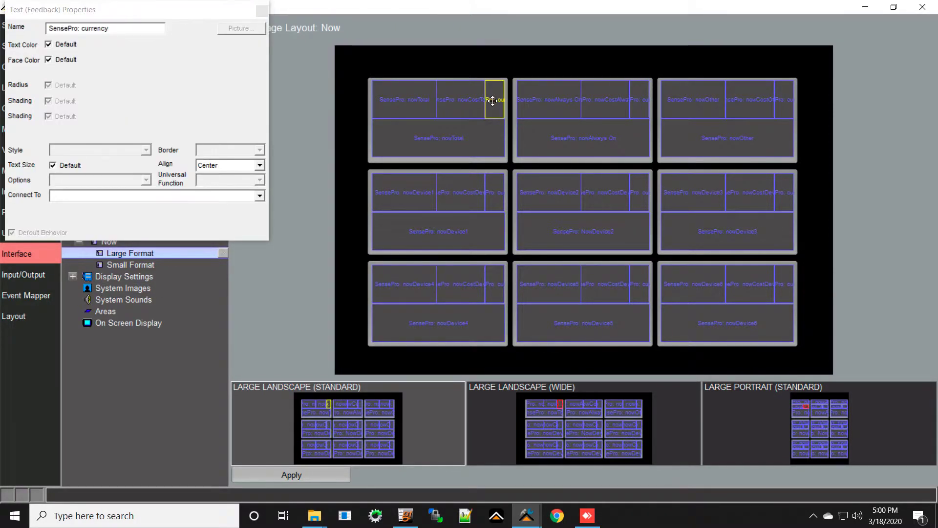
pyautogui.click(259, 195)
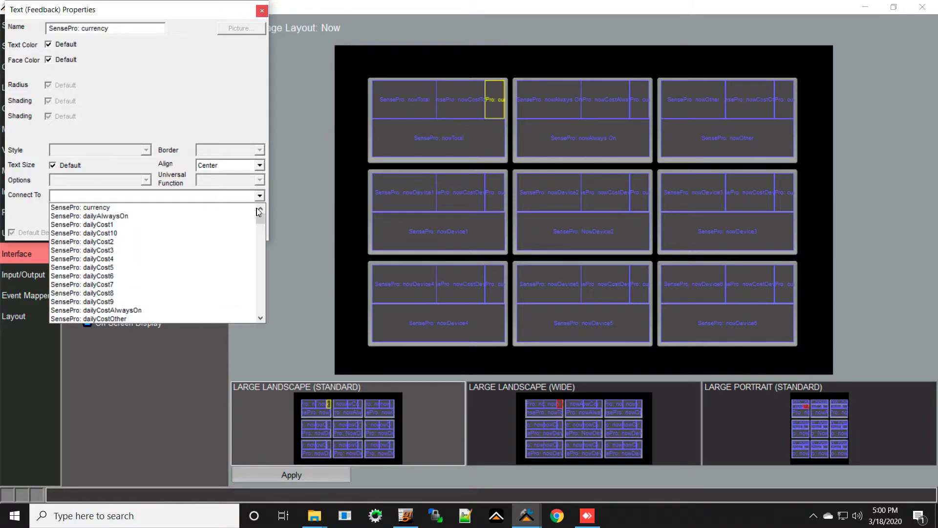
pyautogui.click(145, 208)
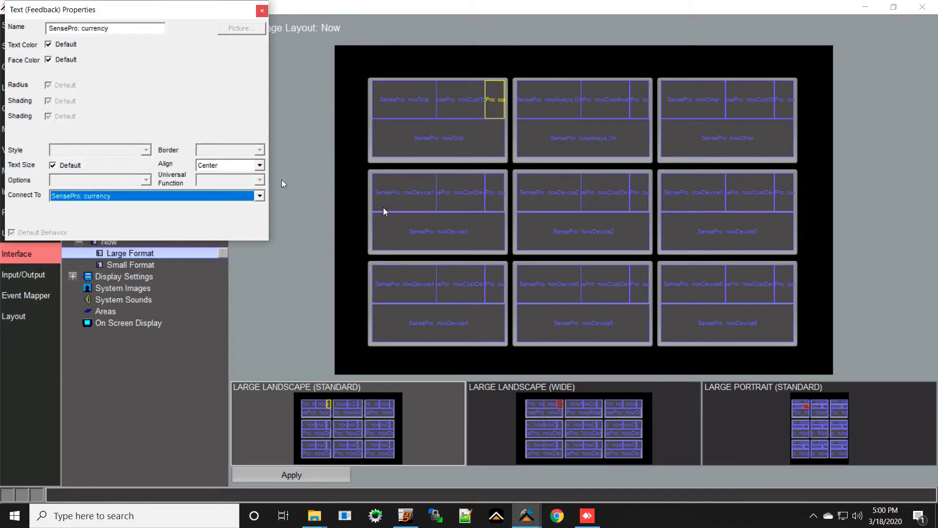
# Connect the first tile's nowTotal bar gauge to SensePro: nowTotal
pyautogui.click(410, 139)
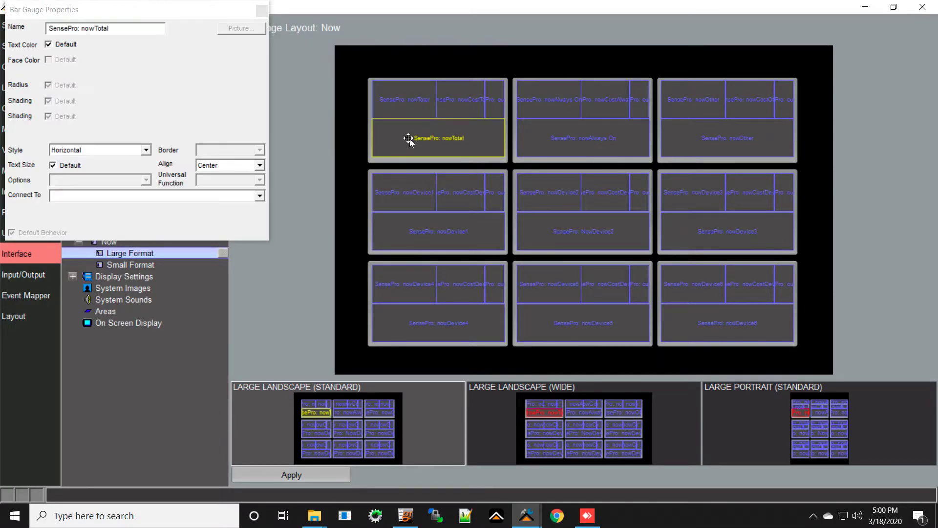
pyautogui.click(259, 197)
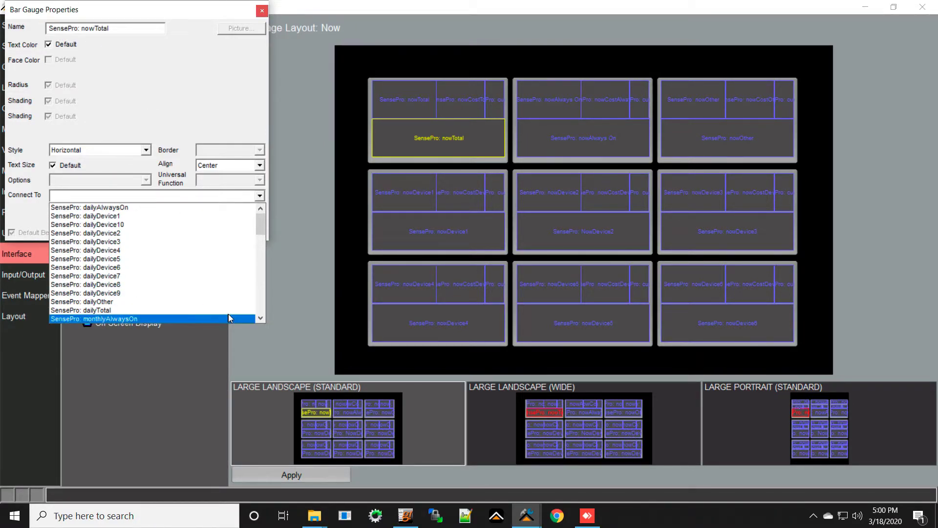
pyautogui.moveTo(263, 225); pyautogui.dragTo(260, 274)
pyautogui.click(163, 233)
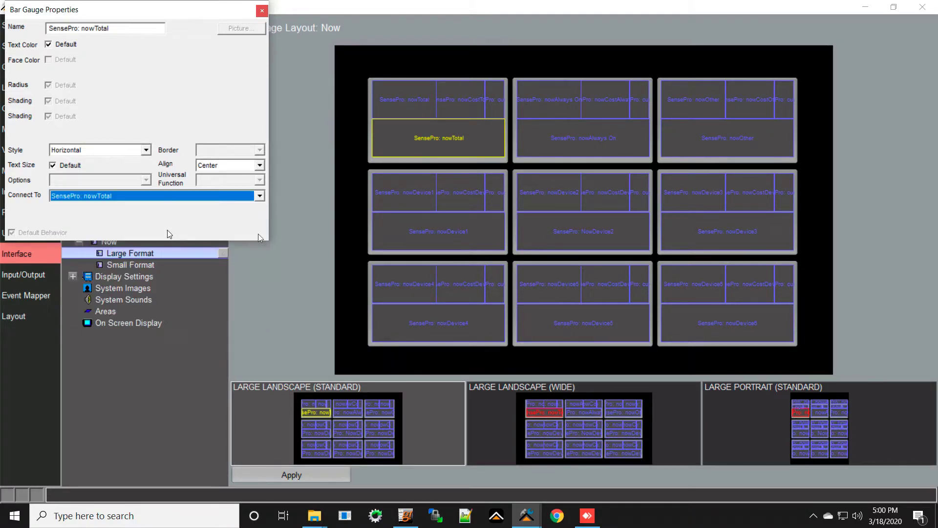
# Connect the second tile's nowAlways On text item to SensePro: nowCostAlwaysOn
pyautogui.doubleClick(546, 104)
pyautogui.click(260, 195)
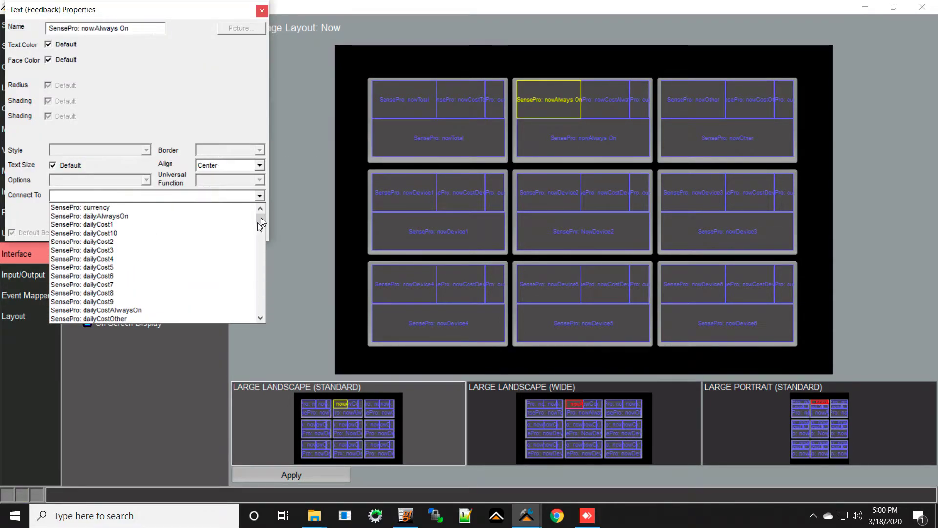
pyautogui.moveTo(261, 220); pyautogui.dragTo(261, 263)
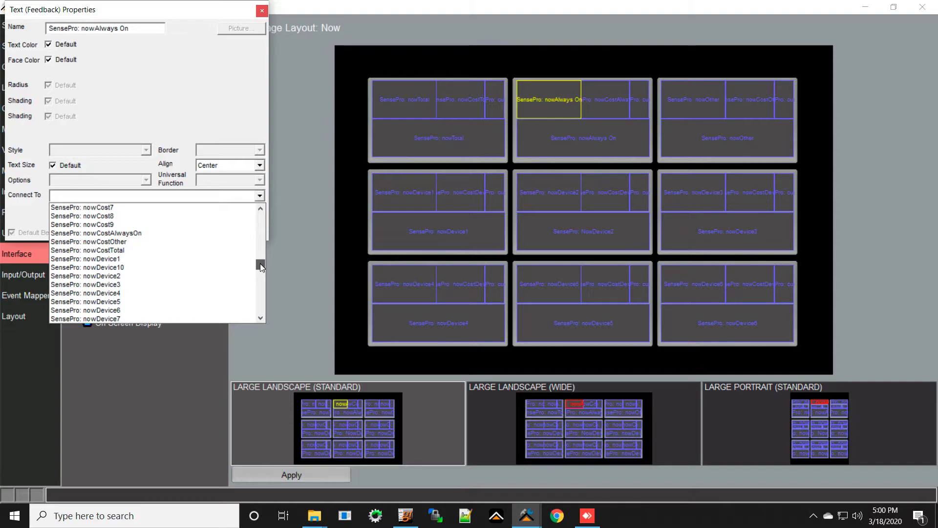
pyautogui.moveTo(262, 266)
pyautogui.mouseDown()
pyautogui.moveTo(262, 274)
pyautogui.moveTo(262, 261)
pyautogui.mouseUp()
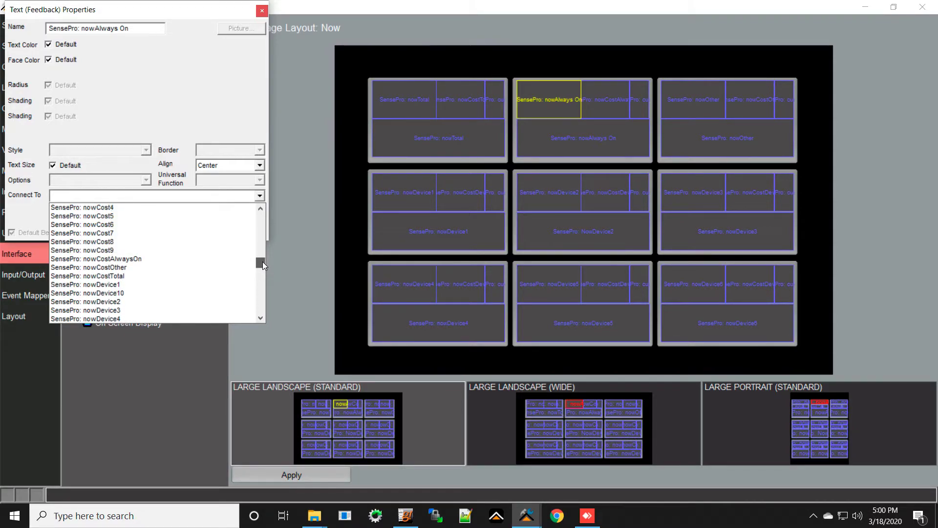
pyautogui.click(168, 260)
# Try to connect the second tile's nowCostAlways On text item to its matching SensePro cost variable
pyautogui.click(608, 100)
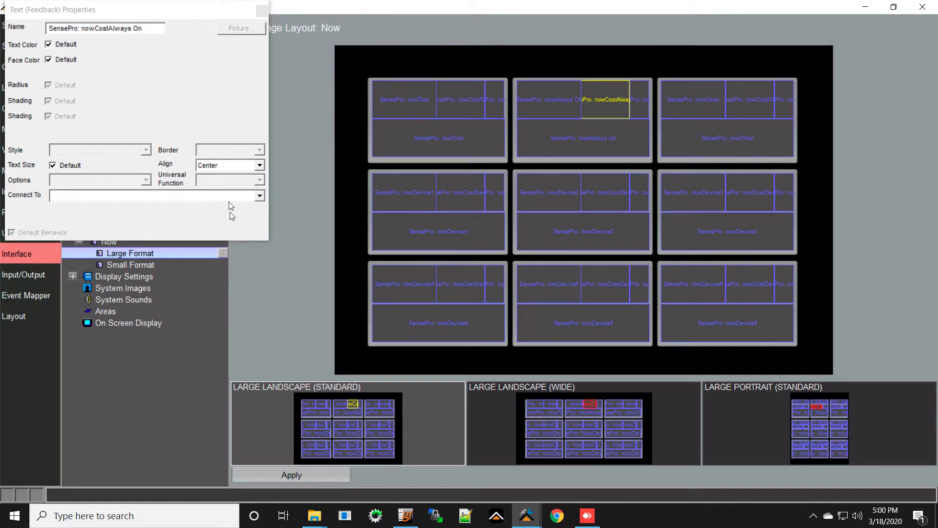
pyautogui.click(259, 196)
pyautogui.moveTo(261, 219); pyautogui.dragTo(258, 264)
pyautogui.click(157, 207)
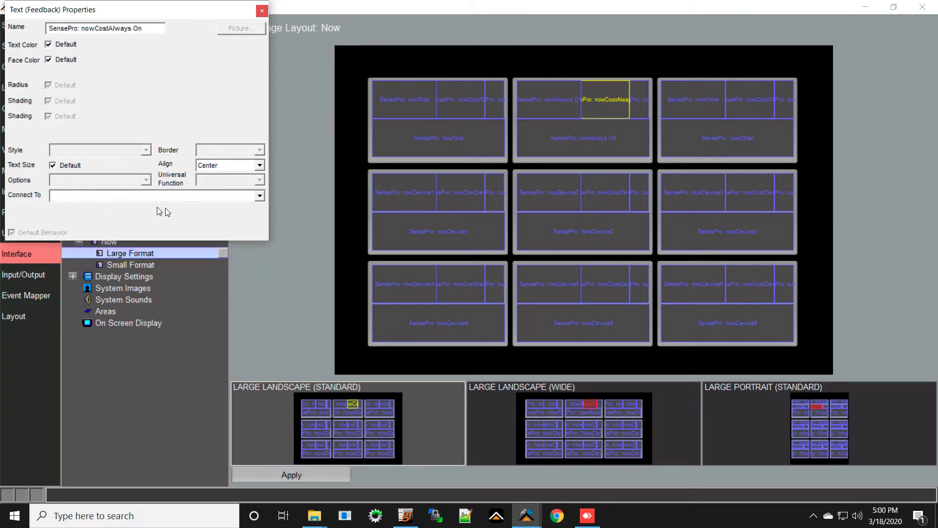
# Switch the connection of the second tile's nowAlways On text item to SensePro: nowAlwaysOn
pyautogui.doubleClick(541, 104)
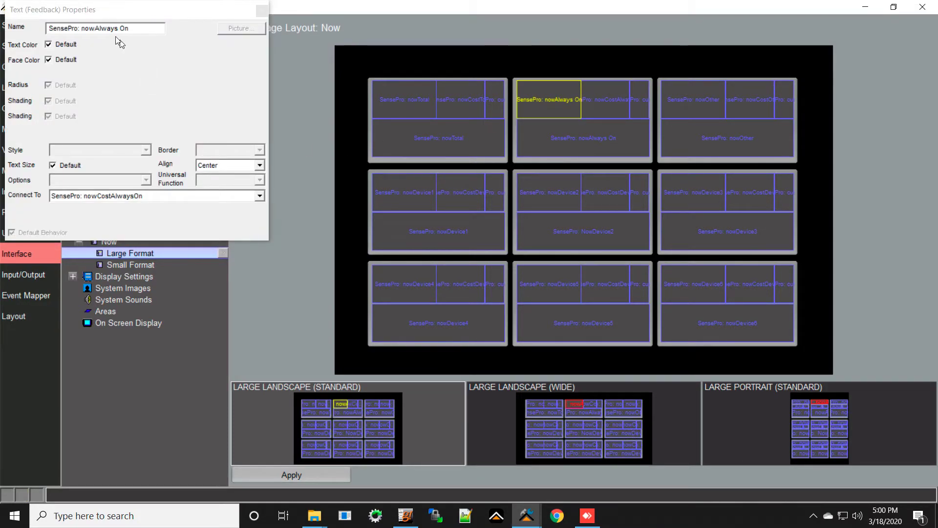
pyautogui.click(260, 196)
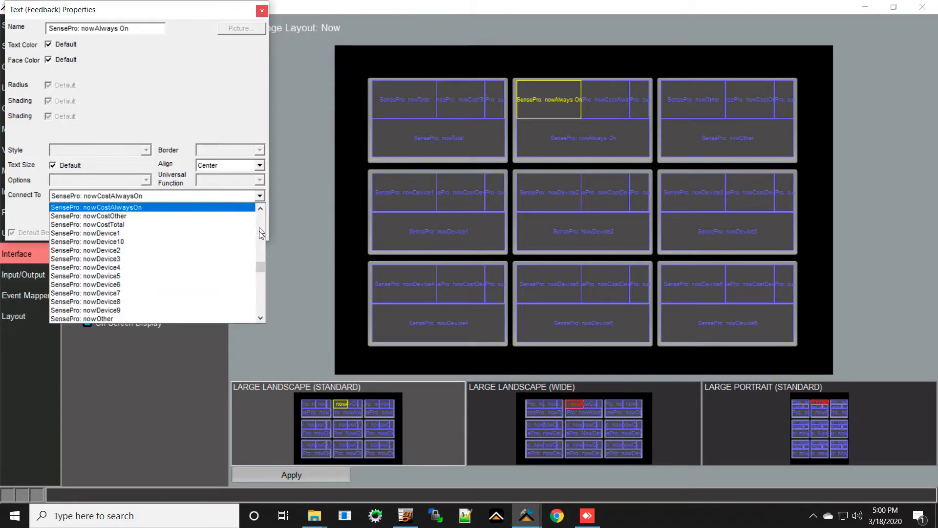
pyautogui.moveTo(259, 267); pyautogui.dragTo(261, 260)
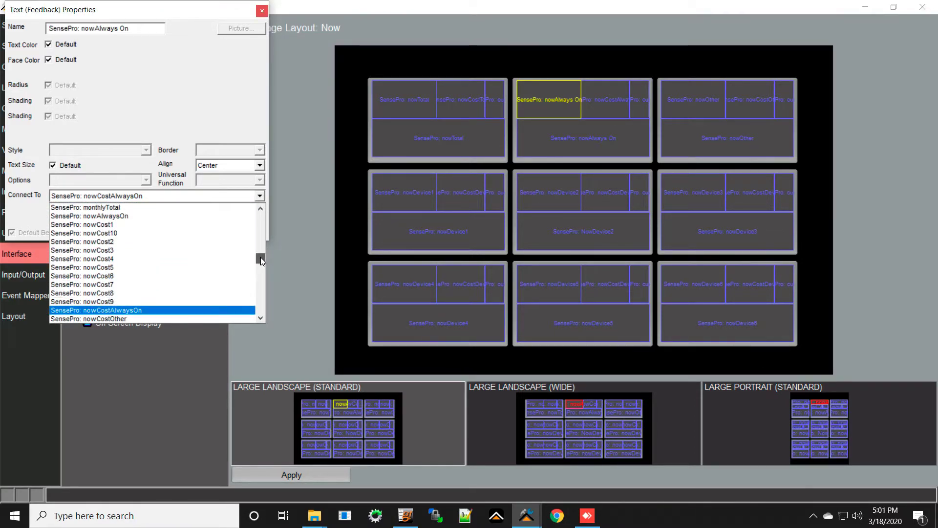
pyautogui.click(145, 216)
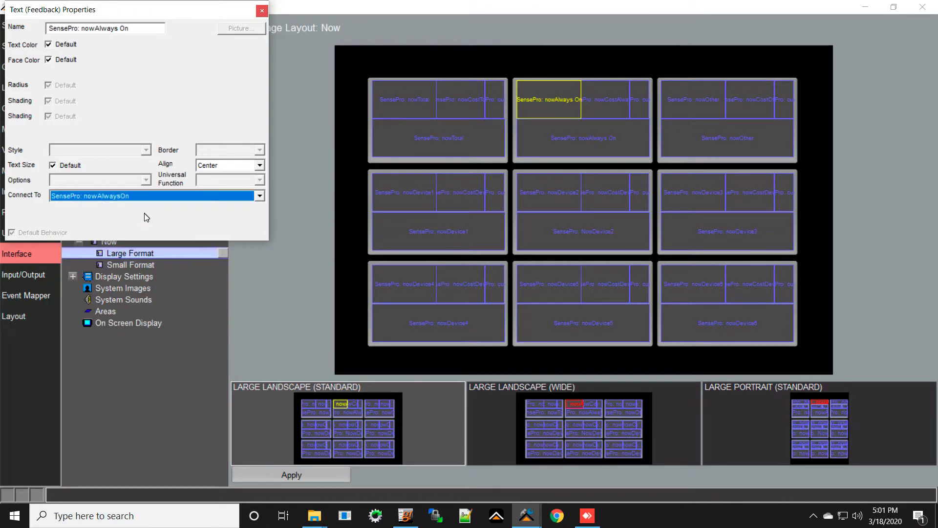
# Connect the second tile's nowAlways On bar gauge to SensePro: nowAlwaysOn, close its properties and apply the Large Format layout changes
pyautogui.click(587, 128)
pyautogui.click(260, 195)
pyautogui.moveTo(261, 227); pyautogui.dragTo(262, 259)
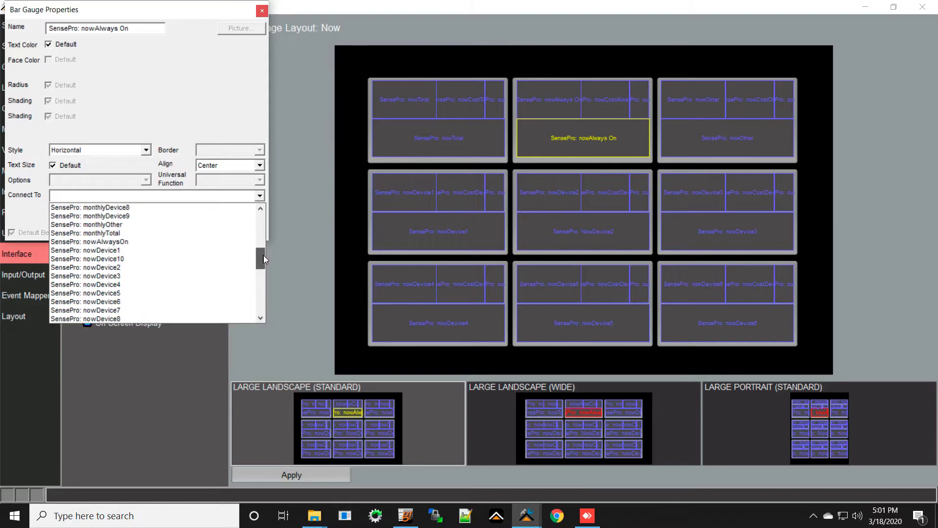
pyautogui.click(171, 241)
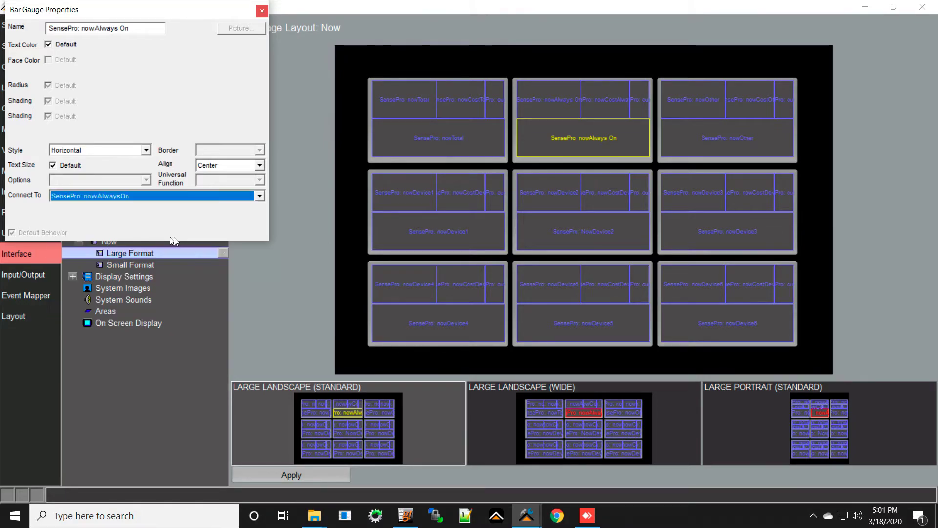
pyautogui.click(262, 10)
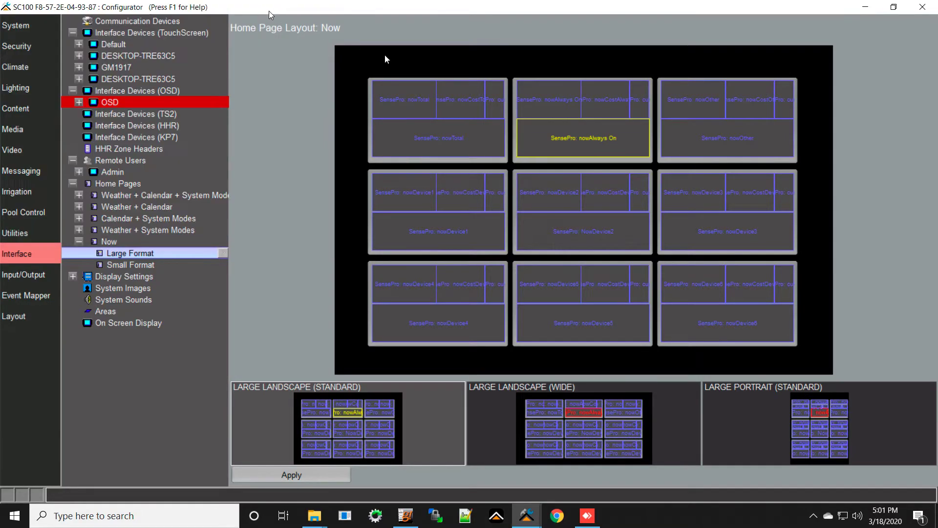
pyautogui.click(319, 476)
# Copy the Large Format layout into the Now page's Small Format, overwriting the existing interface
pyautogui.click(148, 265)
pyautogui.rightClick(157, 264)
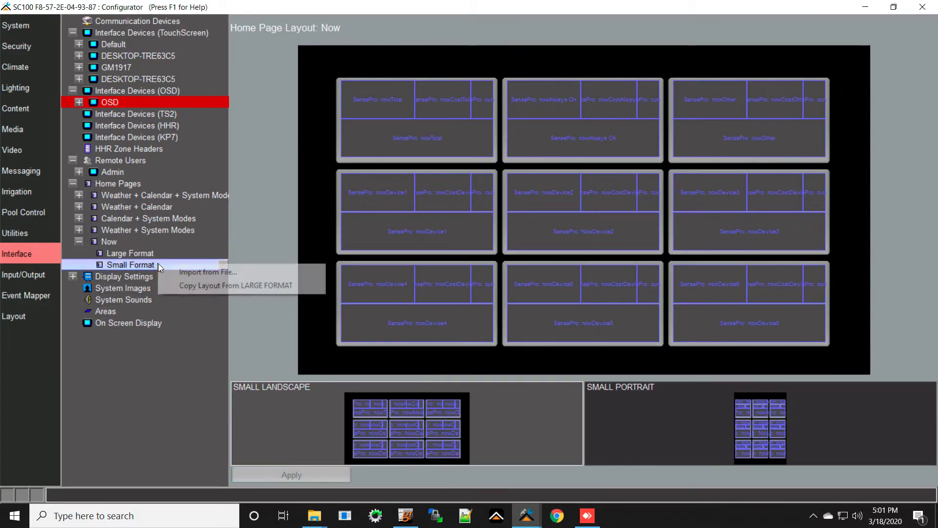
pyautogui.click(230, 286)
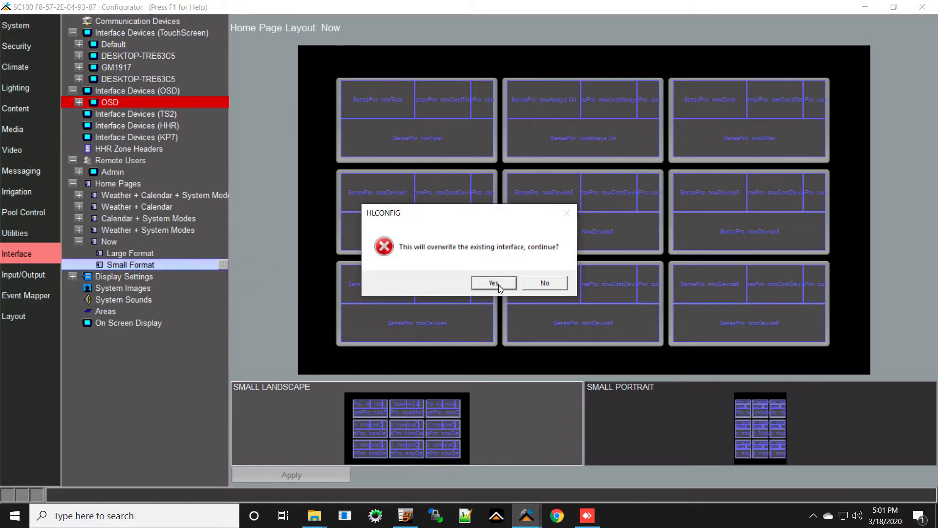
pyautogui.click(493, 283)
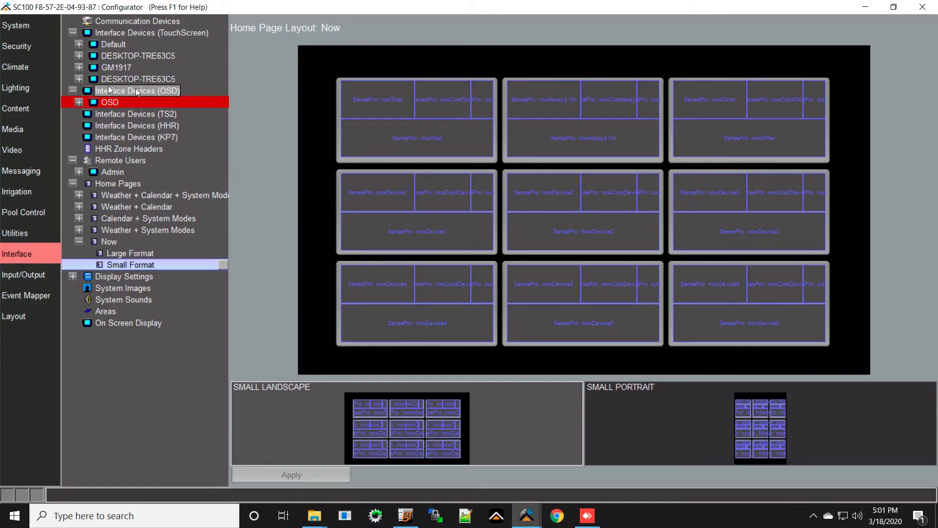
# Add the Now page as a tab in the Energy Management page layout of the second DESKTOP-TRE63C5 touchscreen
pyautogui.click(78, 79)
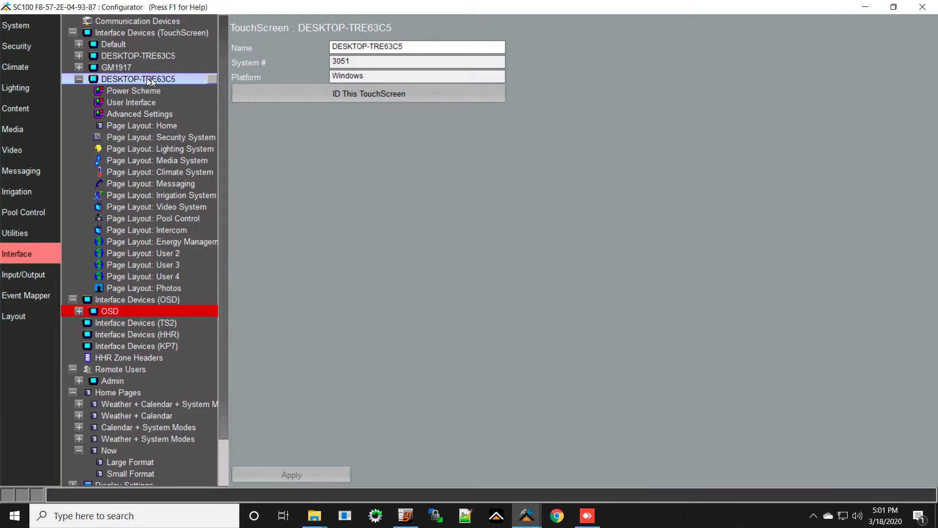
pyautogui.click(190, 245)
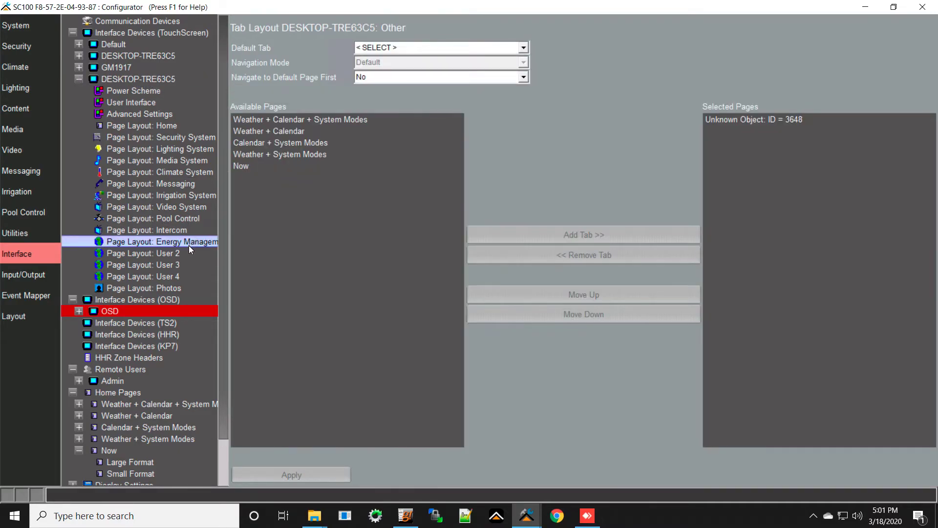
pyautogui.click(247, 165)
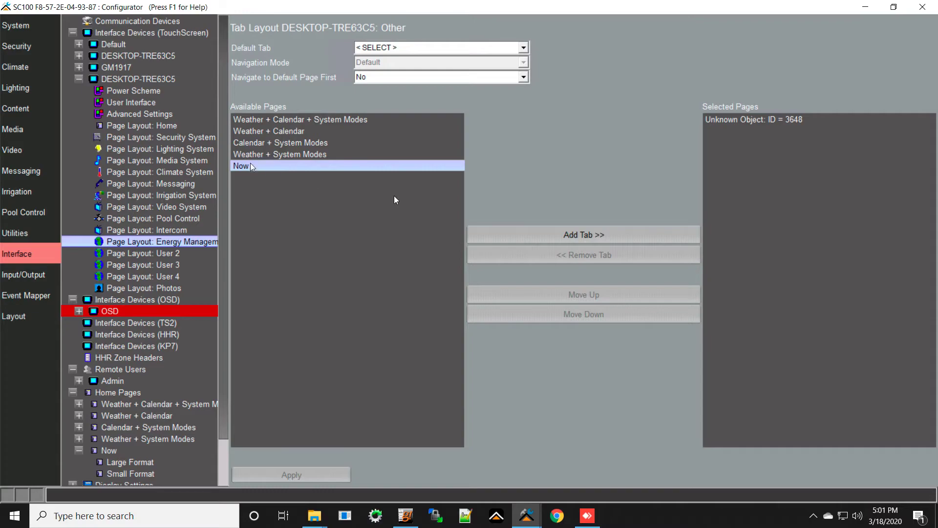
pyautogui.click(608, 234)
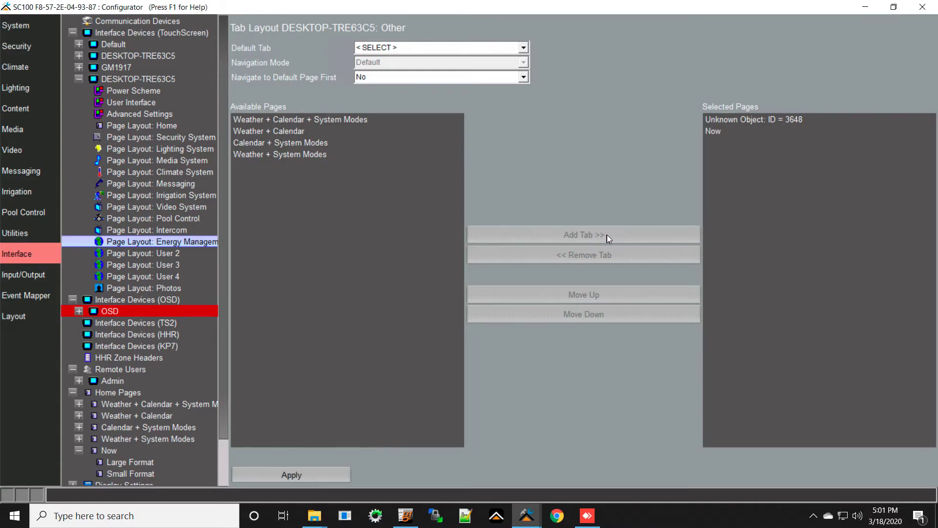
# Remove the Unknown Object tab from the Energy Management layout's selected pages and apply the changes
pyautogui.click(738, 122)
pyautogui.click(588, 258)
pyautogui.click(297, 473)
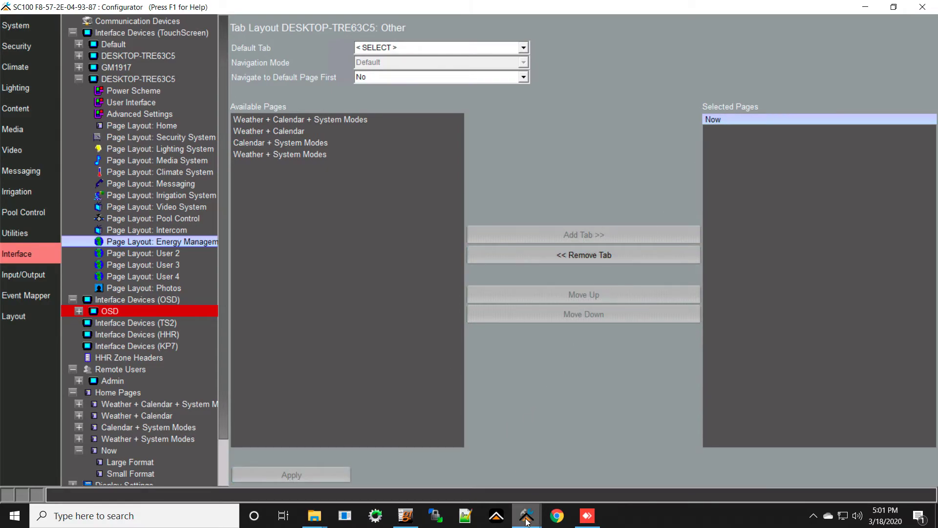
# Switch to g!Tools, launch the Viewer for the SC100 system, check its Energy Management page and return to the Configurator
pyautogui.click(404, 519)
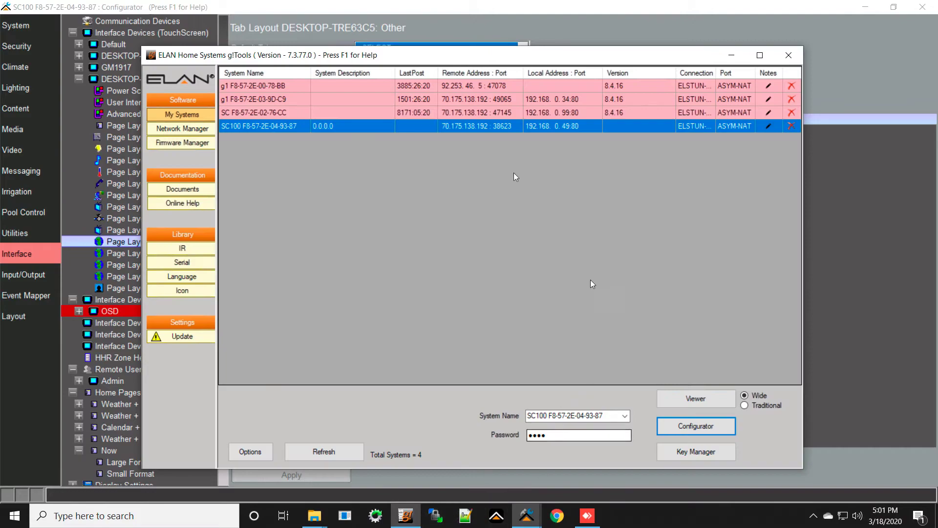
pyautogui.click(699, 399)
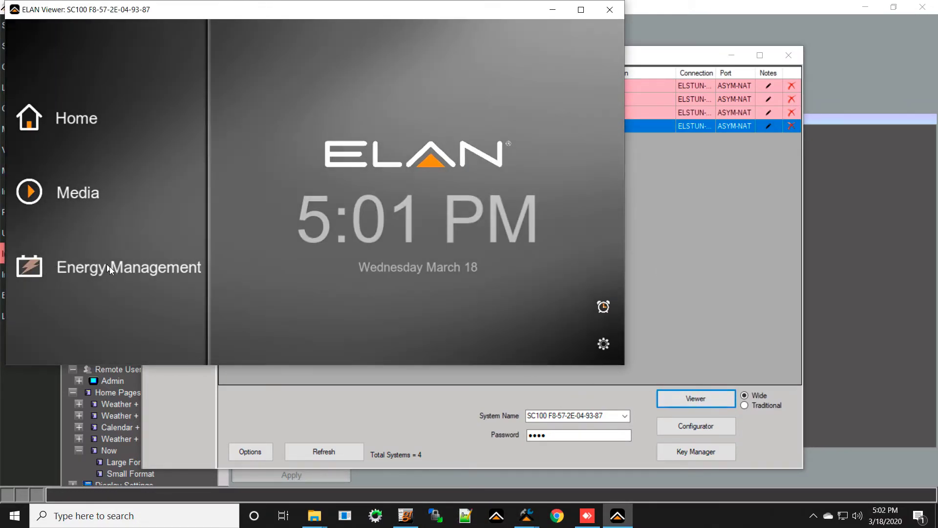
pyautogui.click(110, 267)
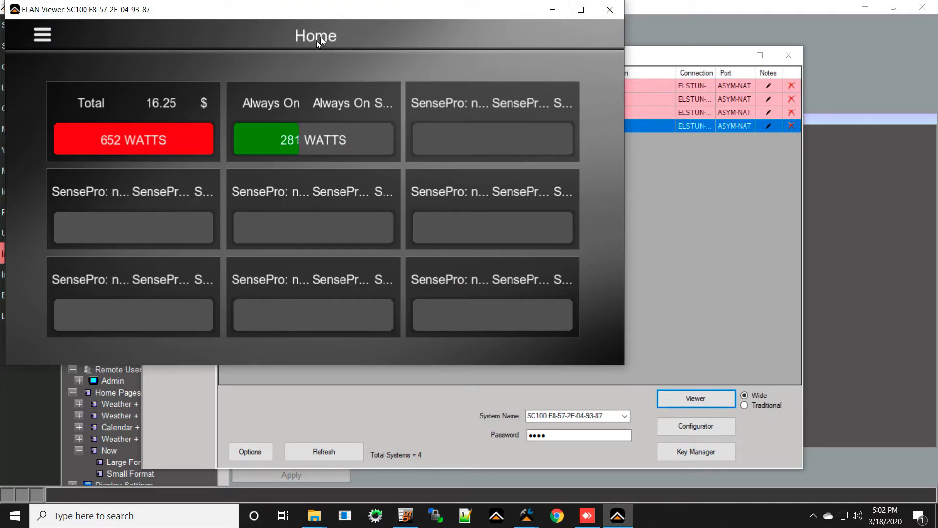
pyautogui.click(555, 10)
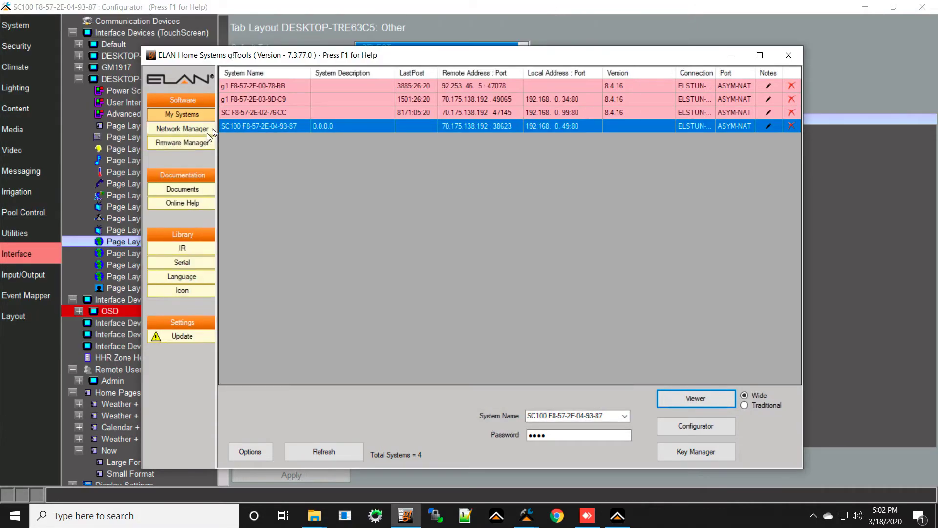
pyautogui.click(259, 14)
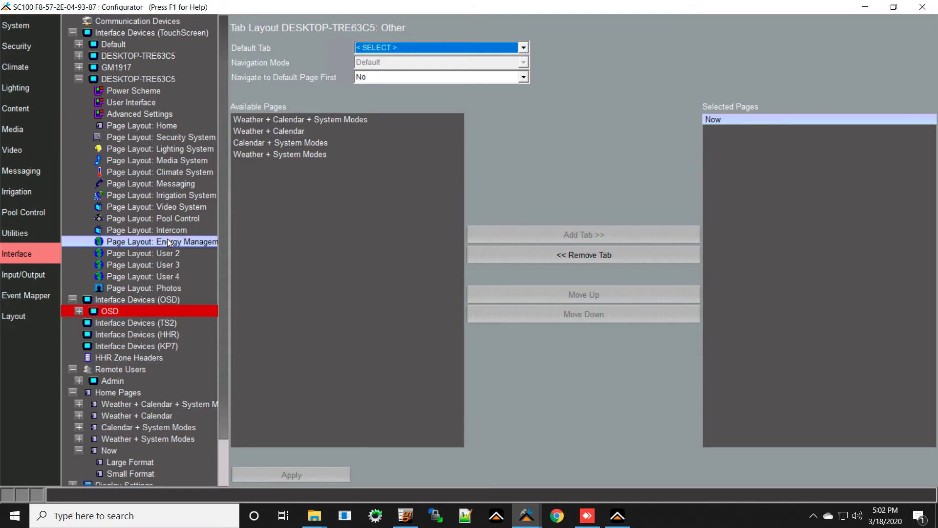
# Set Force top-level name to Yes for the Now home page, apply it and check the page title in the ELAN Viewer
pyautogui.click(118, 391)
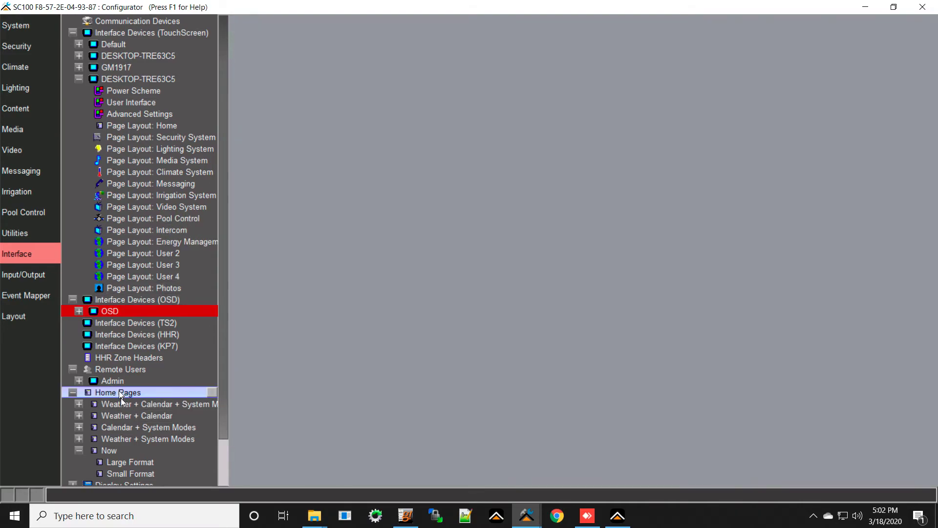
pyautogui.click(111, 451)
pyautogui.click(374, 135)
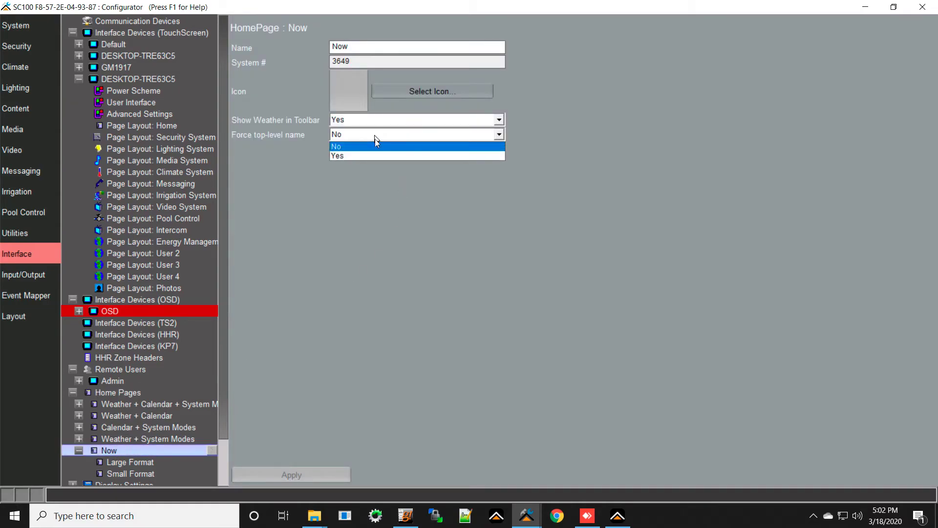
pyautogui.click(362, 155)
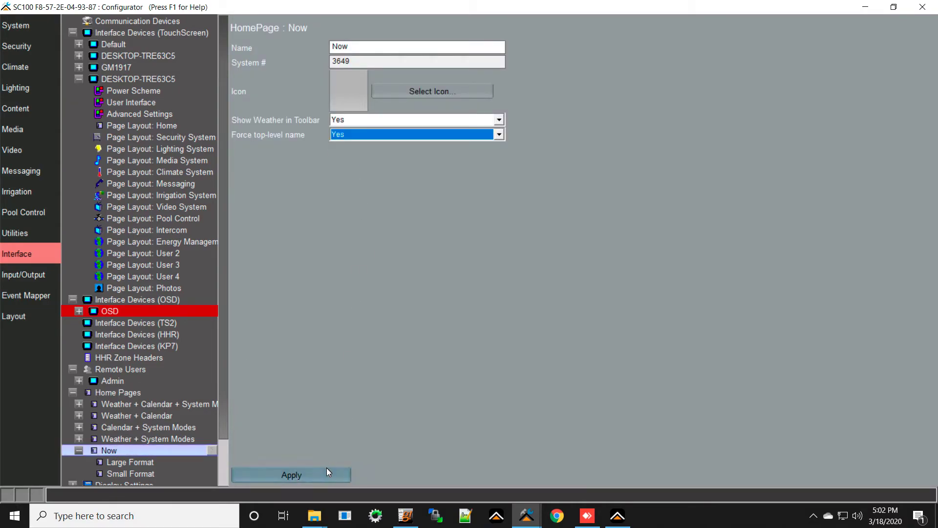
pyautogui.click(616, 517)
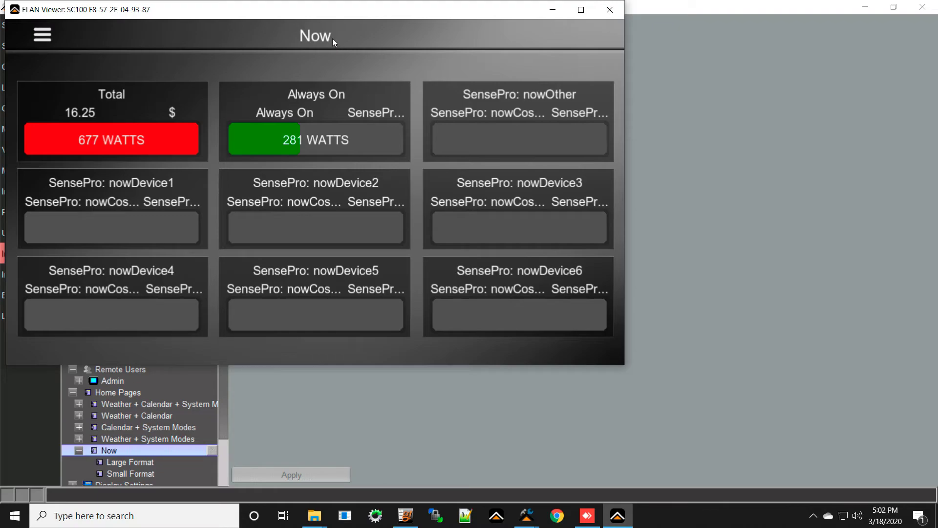
pyautogui.click(318, 442)
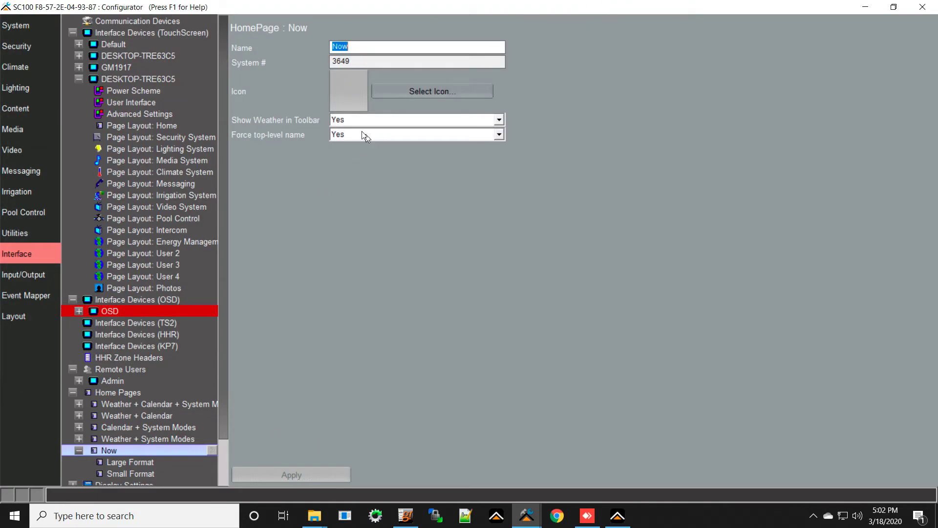
# Add a new touch screen home page named Now List, without copying from an existing page
pyautogui.scroll(-2, 164, 414)
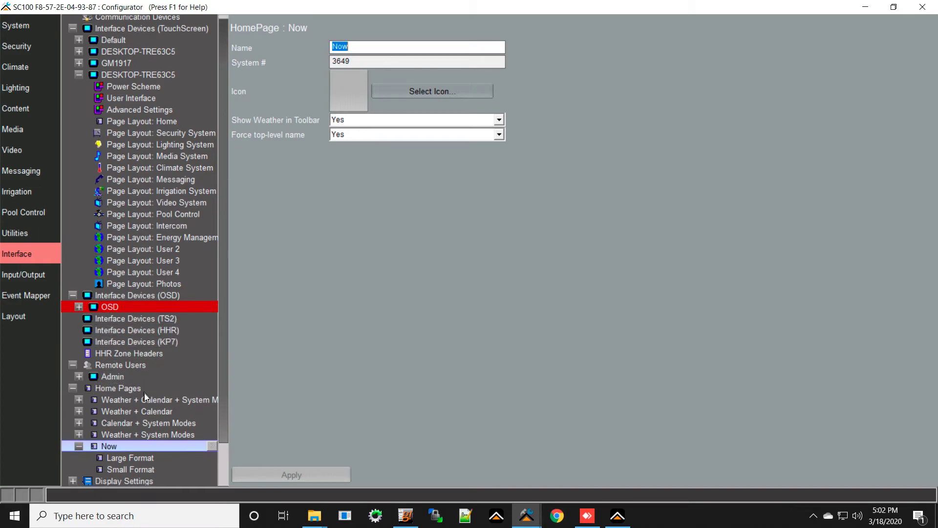
pyautogui.rightClick(190, 399)
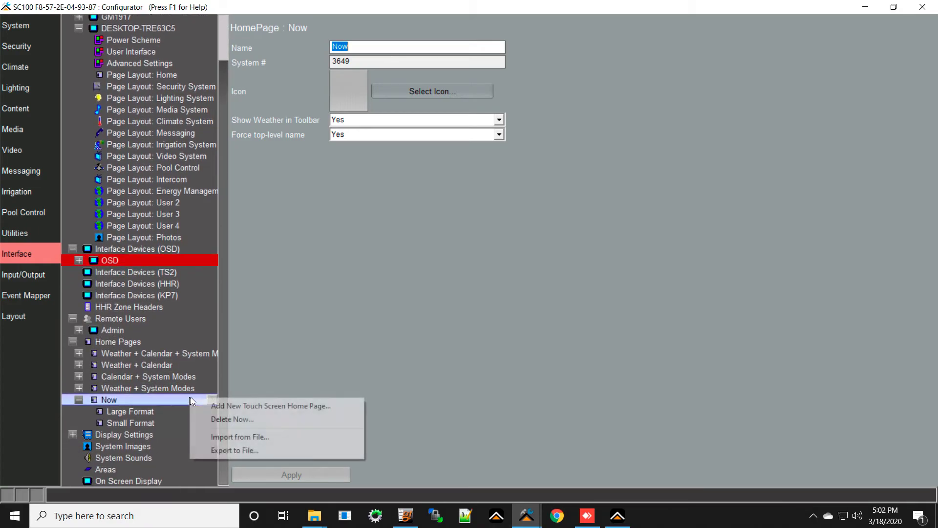
pyautogui.click(251, 406)
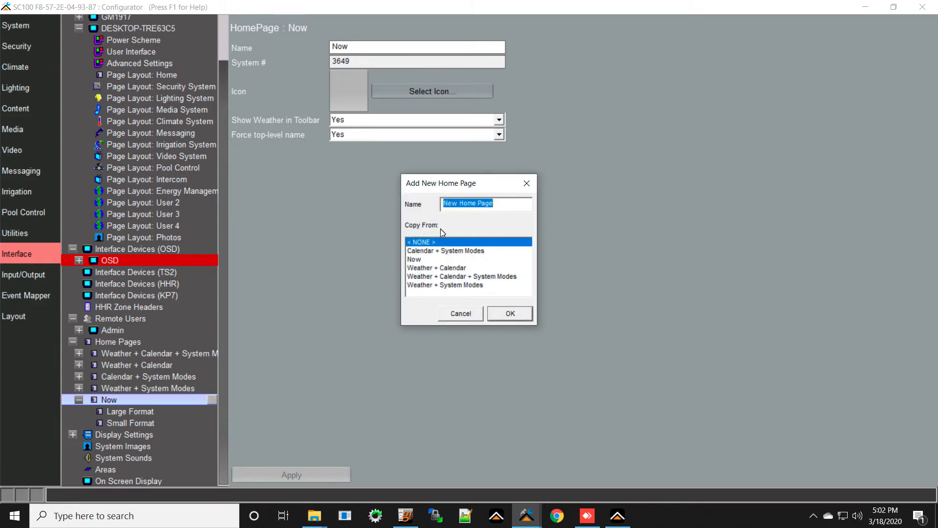
pyautogui.write('Now List')
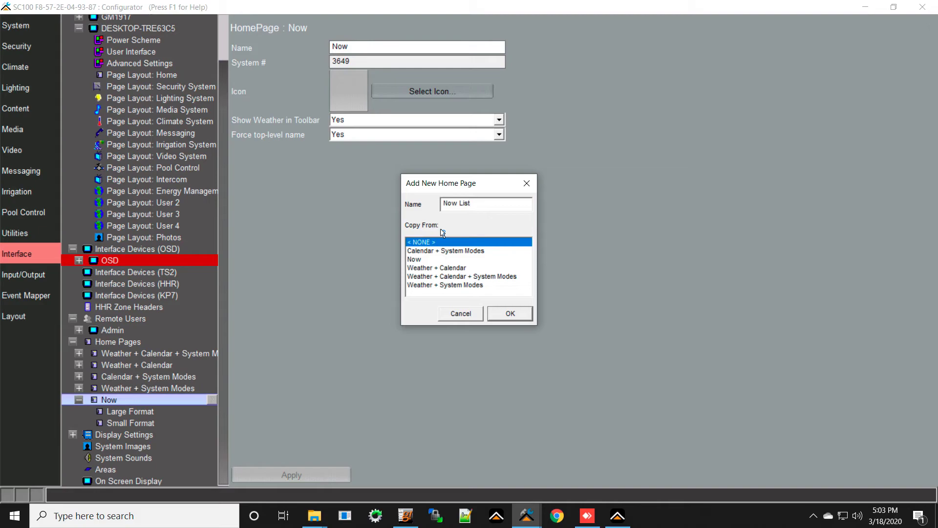
pyautogui.click(510, 314)
# Import the file Sense Now List.EHP from Documents > SensePro > Views into the Now List home page
pyautogui.rightClick(159, 436)
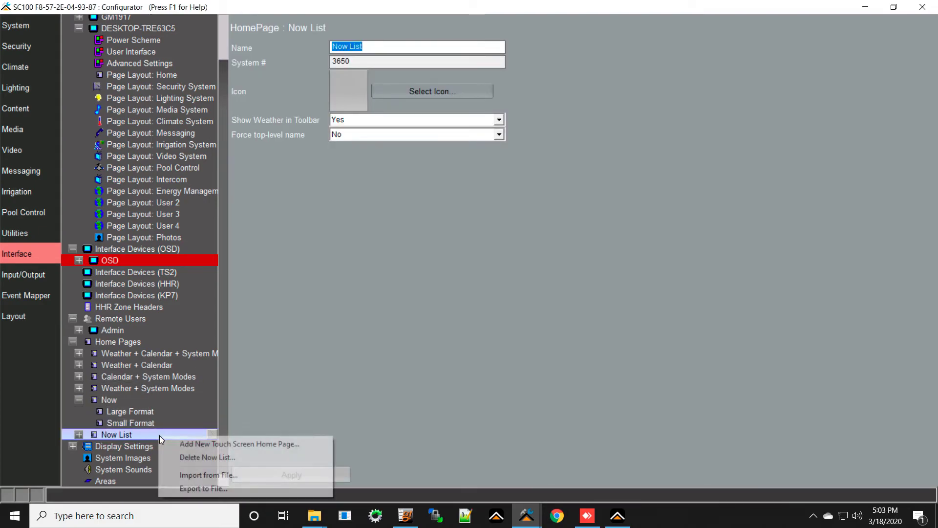
pyautogui.click(212, 474)
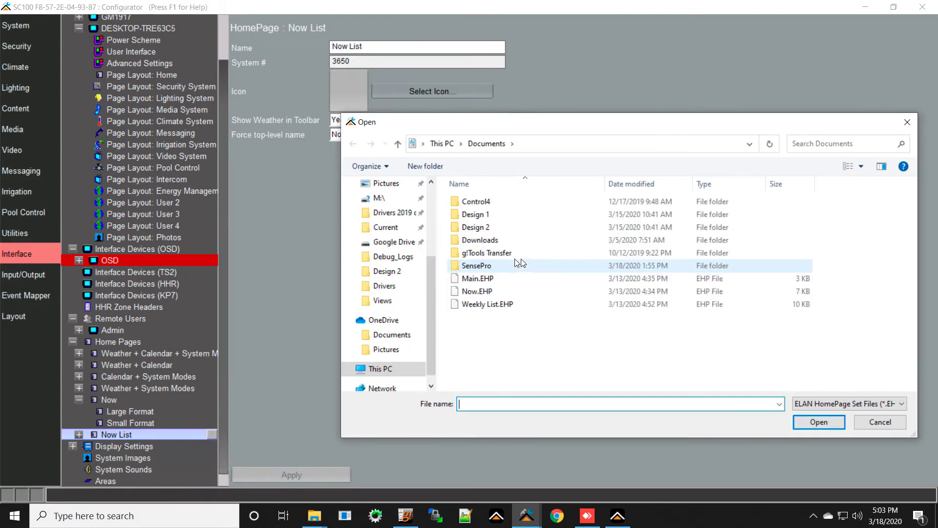
pyautogui.doubleClick(478, 265)
pyautogui.doubleClick(470, 202)
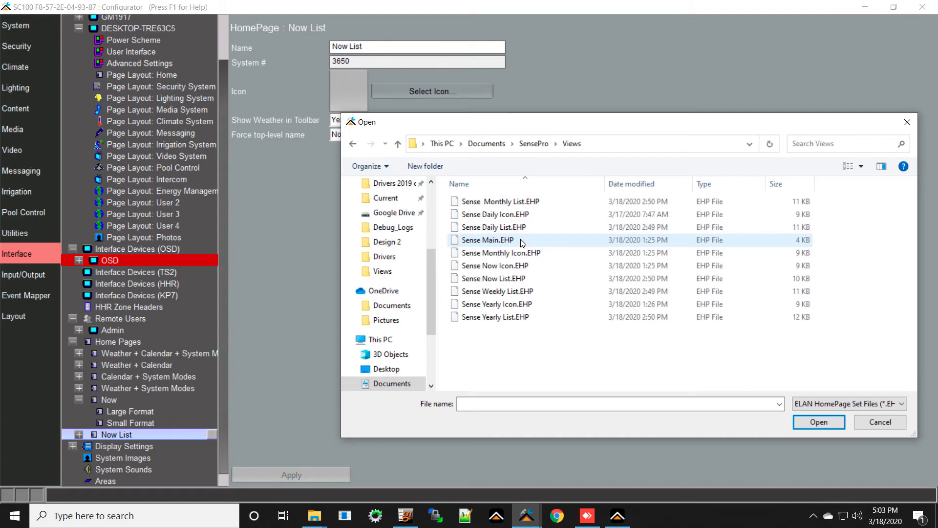
pyautogui.click(513, 278)
pyautogui.click(818, 422)
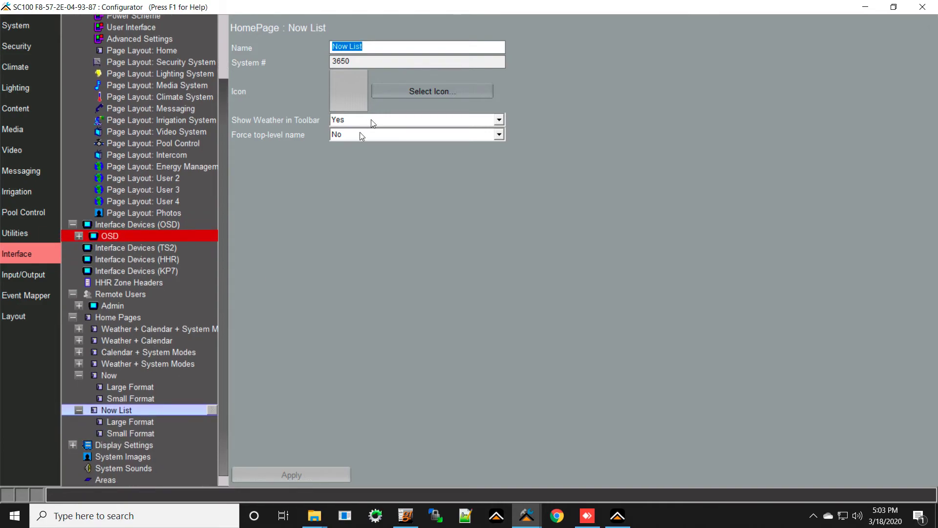
# Set Force top-level name to Yes for the Now List home page and apply the change
pyautogui.click(377, 136)
pyautogui.click(362, 154)
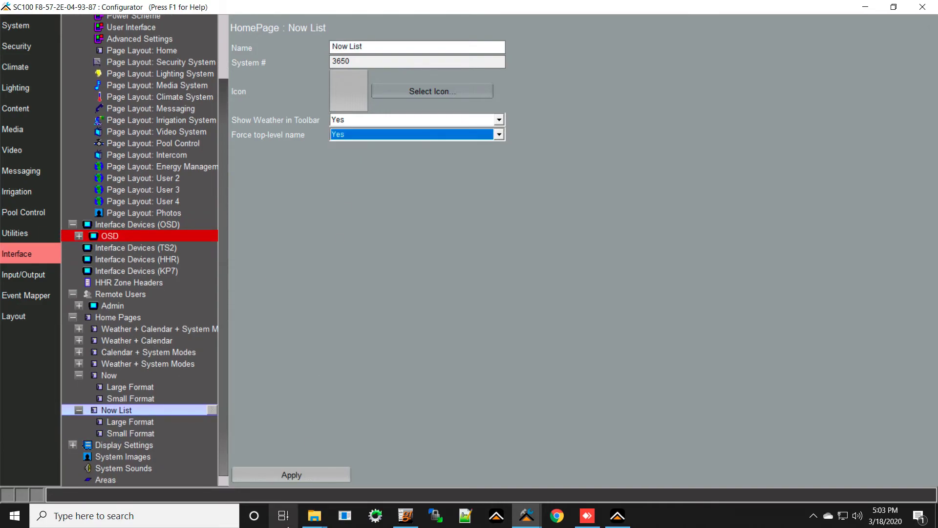
pyautogui.click(291, 474)
# Connect the nowTotal text item in the first row of Now List's Large Format layout to SensePro: nowTotal
pyautogui.click(147, 422)
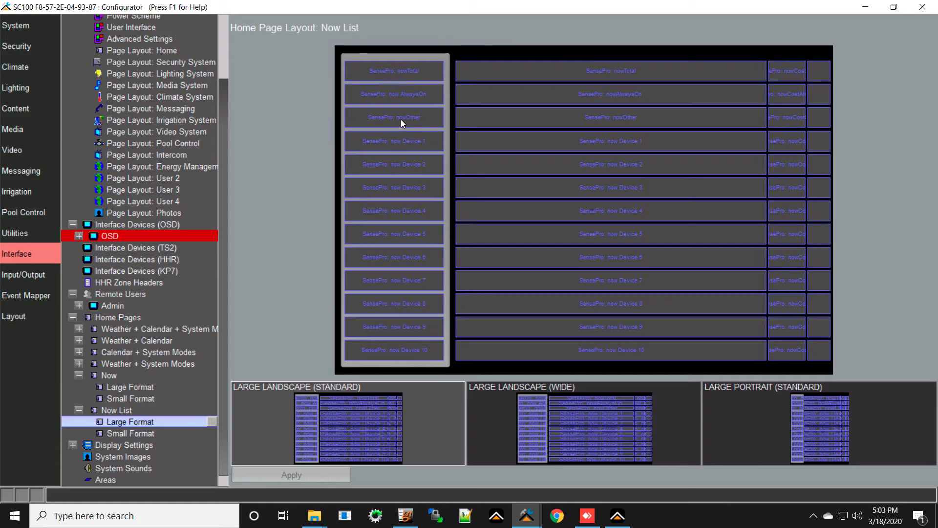
pyautogui.doubleClick(400, 70)
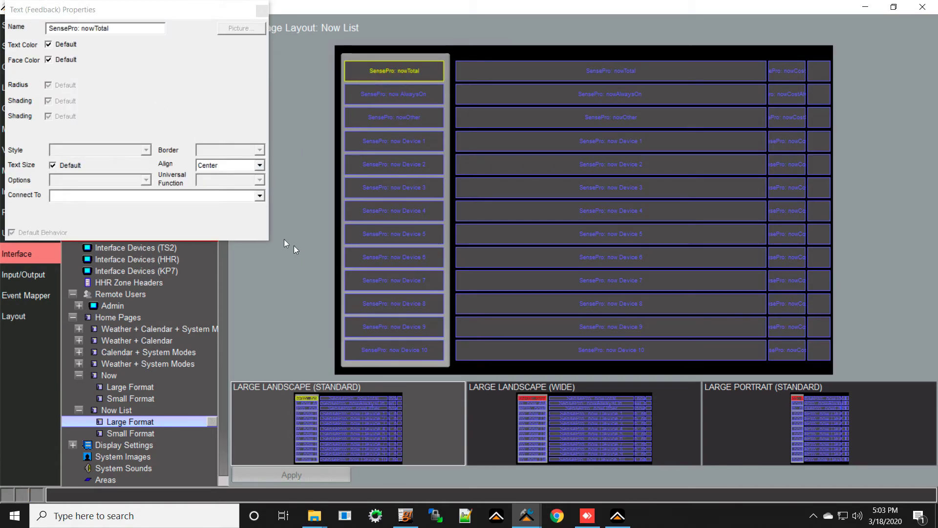
pyautogui.click(259, 195)
pyautogui.moveTo(260, 211); pyautogui.dragTo(264, 272)
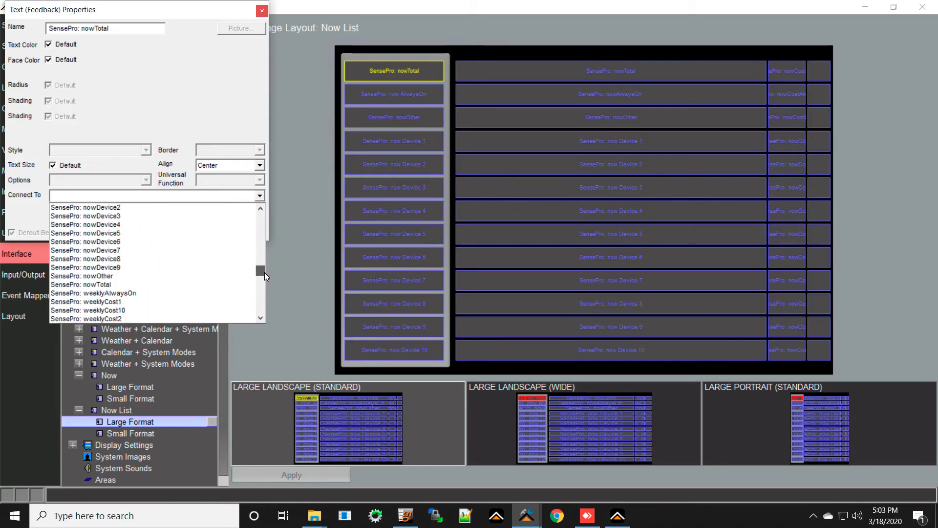
pyautogui.click(171, 283)
# Connect the first row's nowTotal bar gauge to SensePro: nowTotal
pyautogui.click(558, 72)
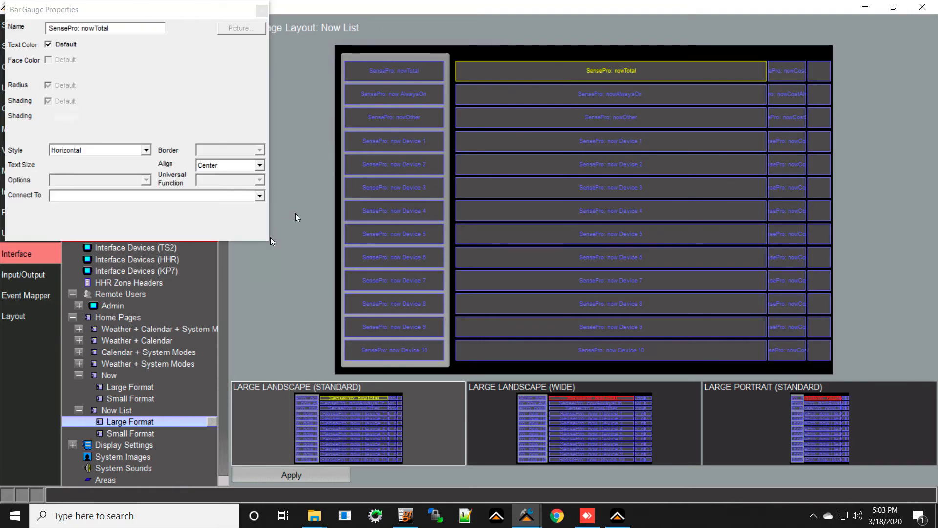
pyautogui.click(260, 196)
pyautogui.moveTo(263, 230); pyautogui.dragTo(262, 254)
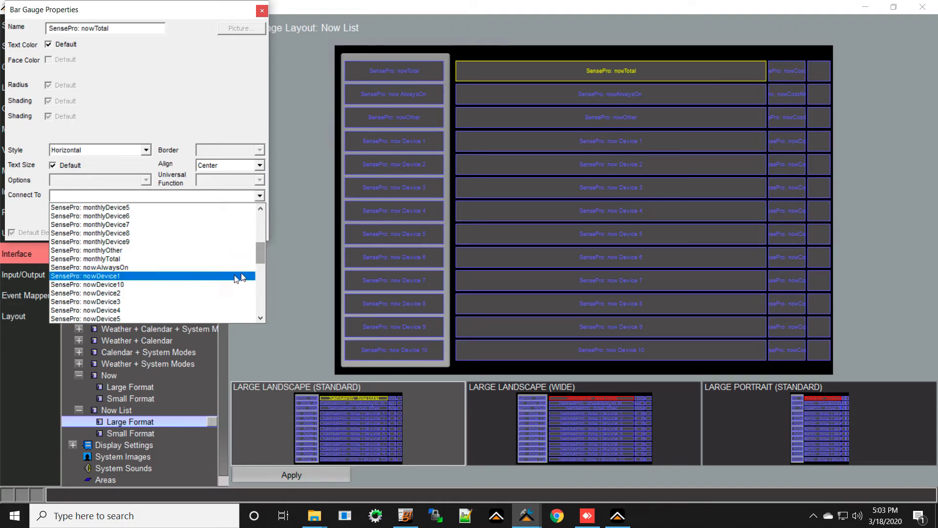
pyautogui.moveTo(259, 251); pyautogui.dragTo(258, 265)
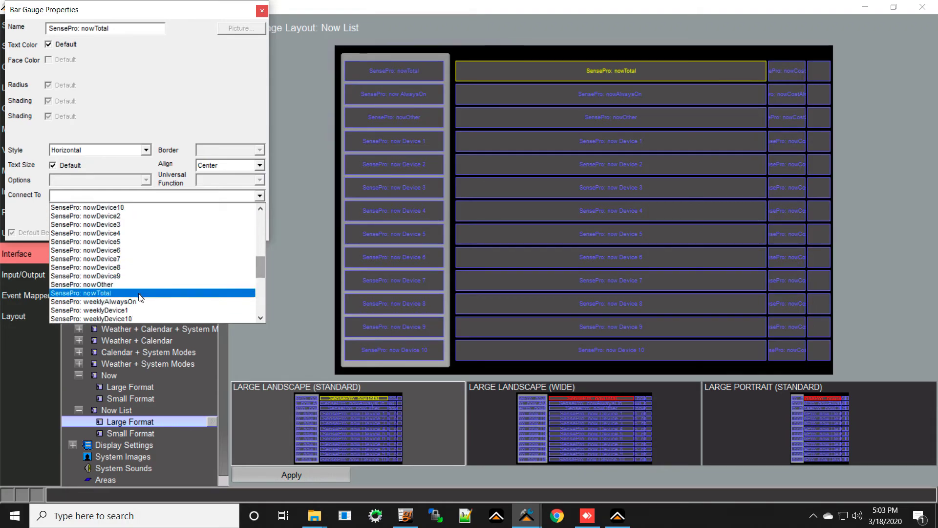
pyautogui.click(98, 293)
# Connect the first row's nowCostTotal text item to SensePro: nowCostTotal
pyautogui.click(800, 68)
pyautogui.click(260, 196)
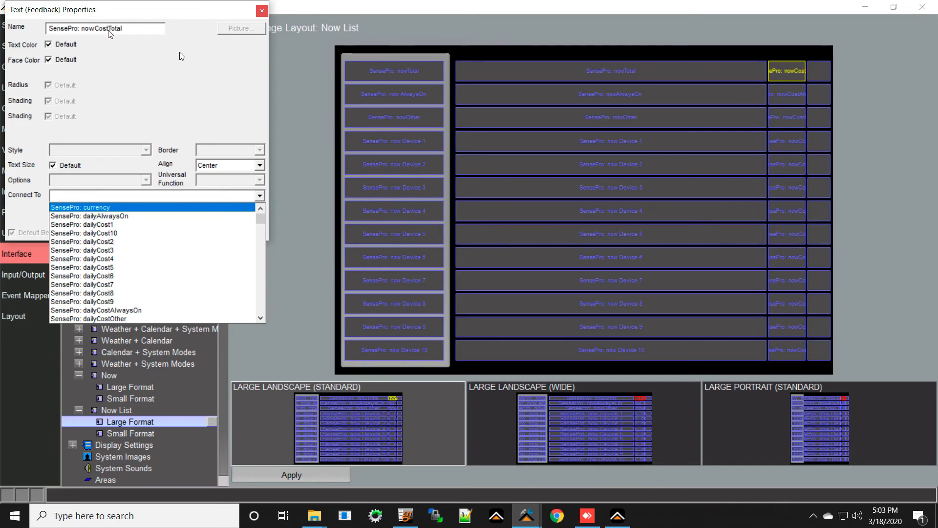
pyautogui.moveTo(262, 223); pyautogui.dragTo(269, 263)
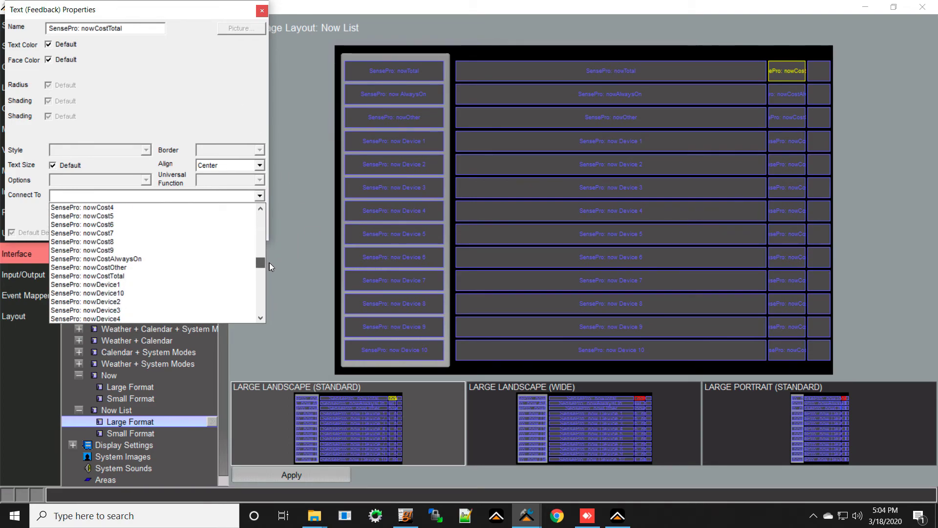
pyautogui.click(145, 276)
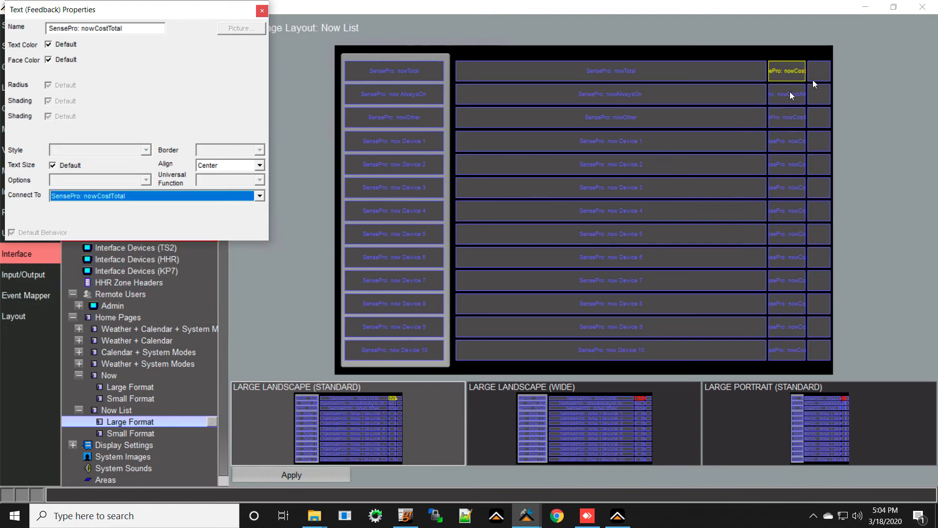
# Connect the unnamed text item at the end of the first row to SensePro: currency, close its properties and apply the layout
pyautogui.click(816, 73)
pyautogui.click(259, 195)
pyautogui.scroll(2, 185, 210)
pyautogui.click(186, 209)
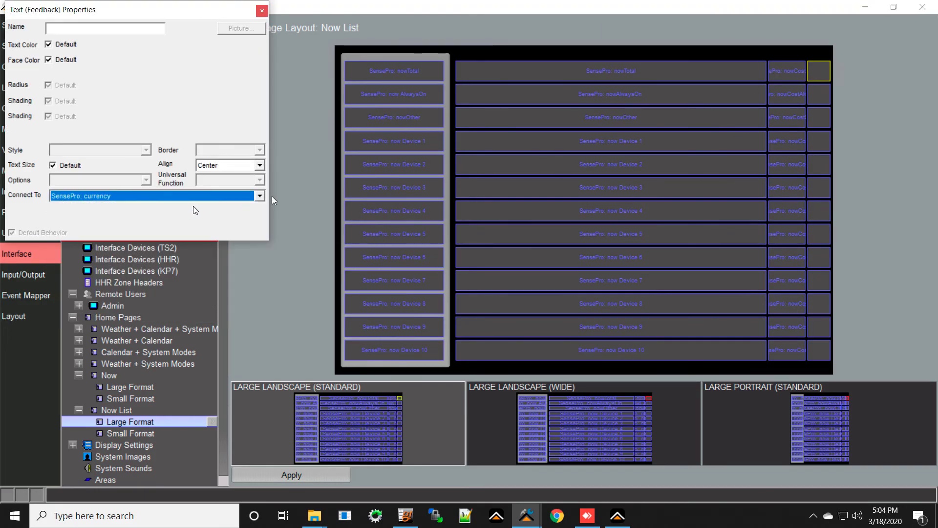
pyautogui.click(262, 11)
pyautogui.click(309, 476)
# Copy Now List's Large Format layout into its Small Format, overwriting the existing interface
pyautogui.click(159, 435)
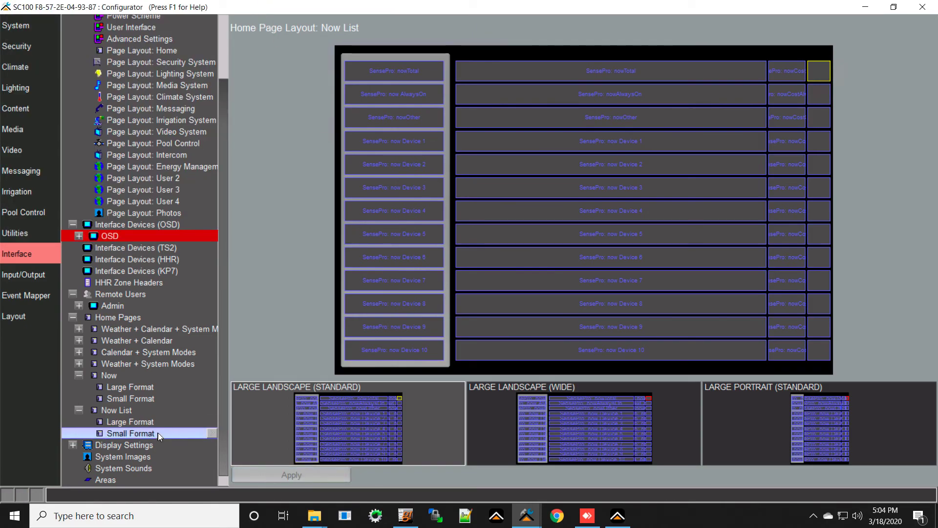
pyautogui.rightClick(158, 432)
pyautogui.click(195, 456)
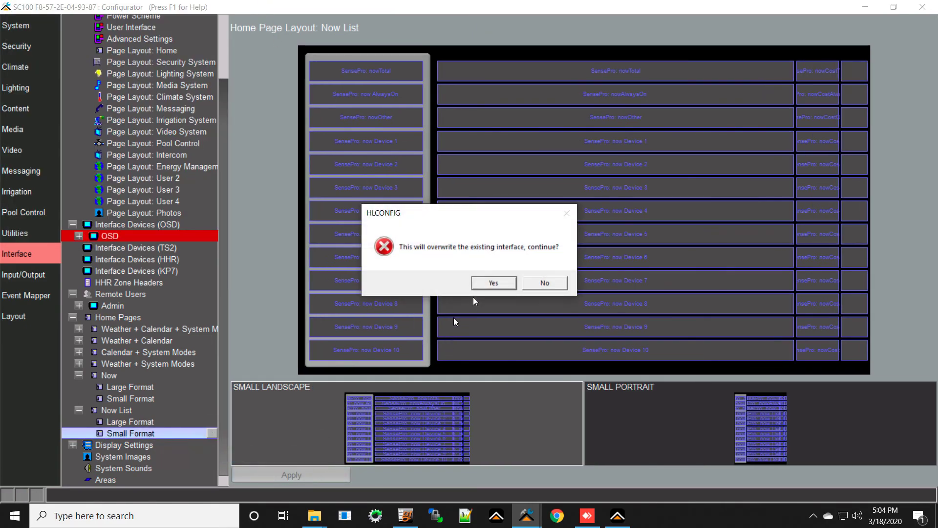
pyautogui.click(488, 283)
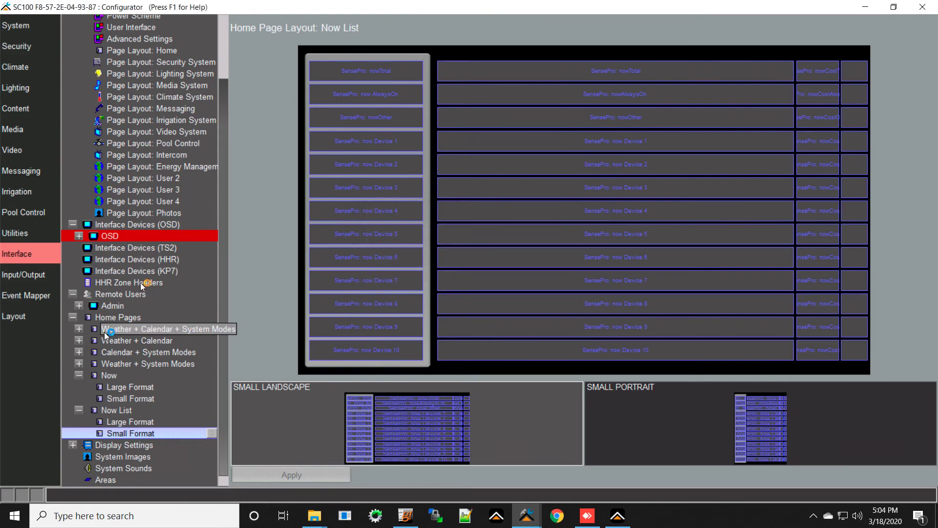
# Add Now List as a tab in the touchscreen's Energy Management page layout and apply the changes
pyautogui.click(189, 168)
pyautogui.click(263, 166)
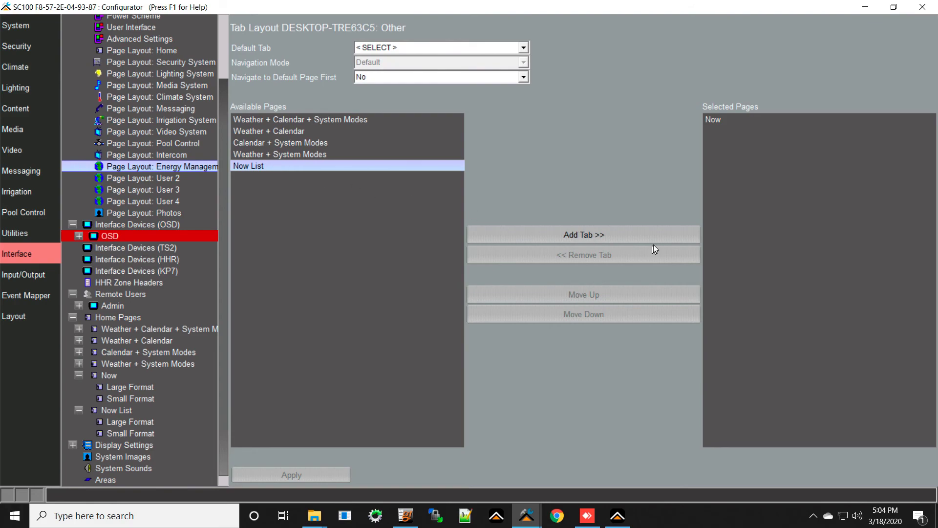
pyautogui.click(608, 233)
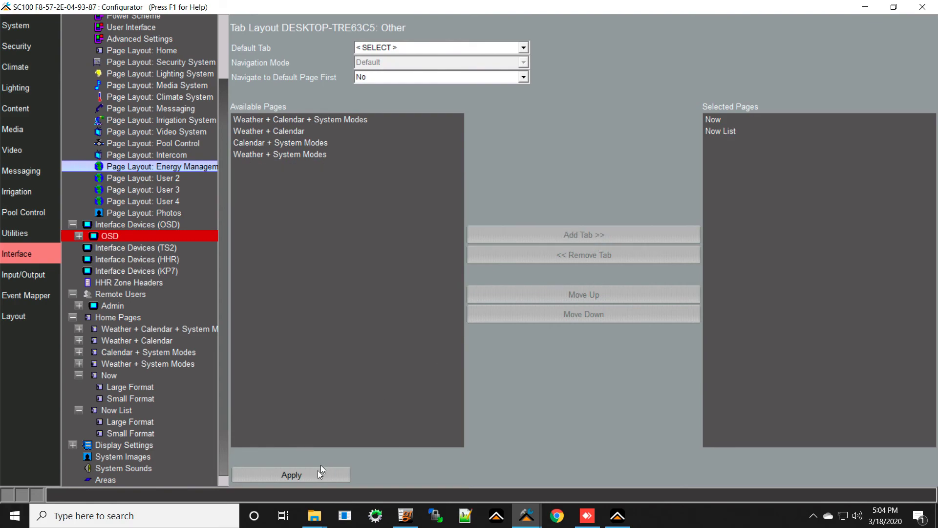
pyautogui.click(291, 475)
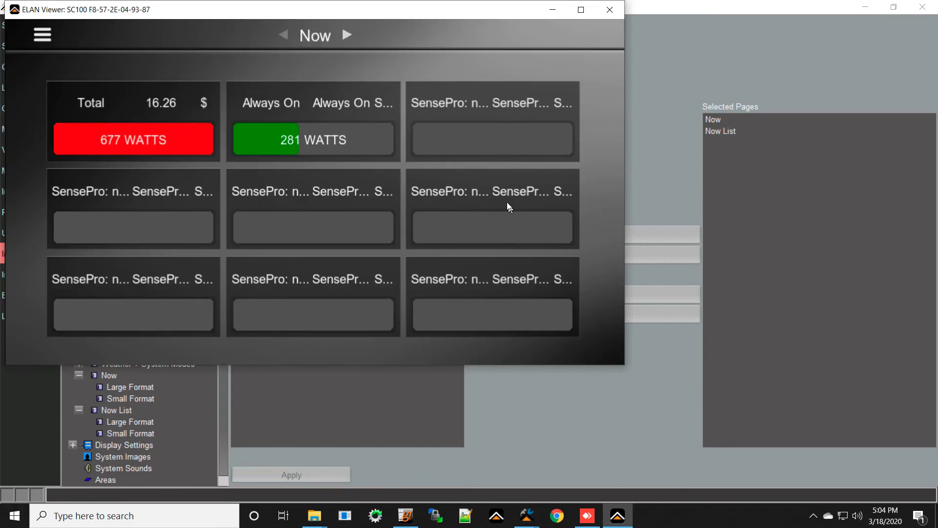
# Check the Now List and Now pages in the ELAN Viewer, then return to the Configurator
pyautogui.click(346, 35)
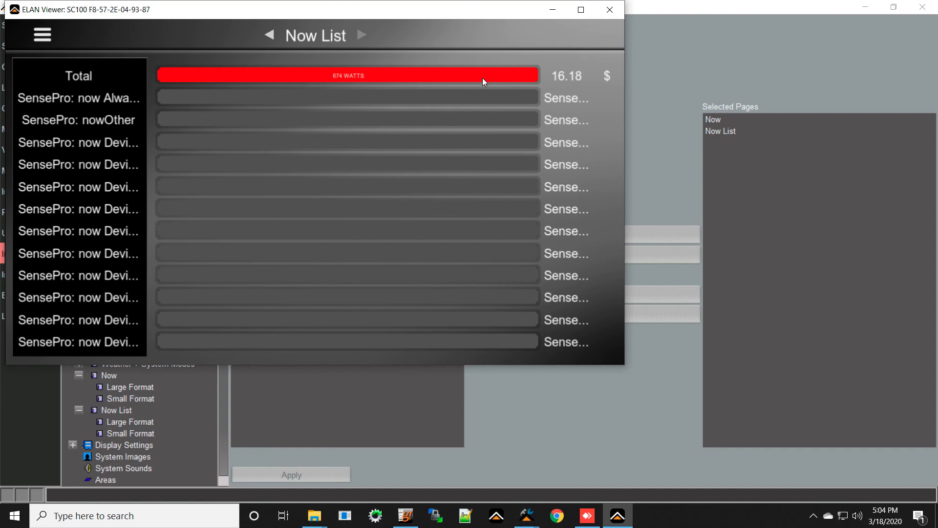
pyautogui.click(272, 36)
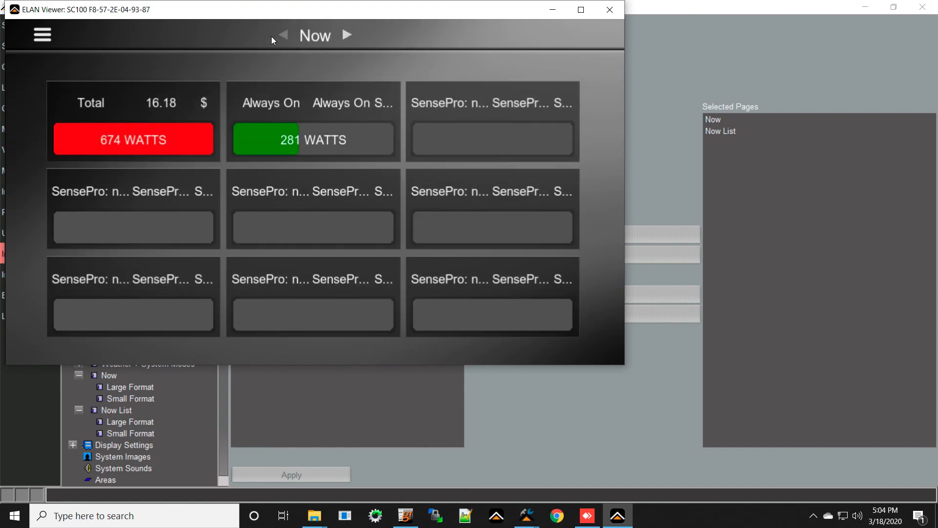
pyautogui.click(553, 9)
pyautogui.scroll(1, 184, 120)
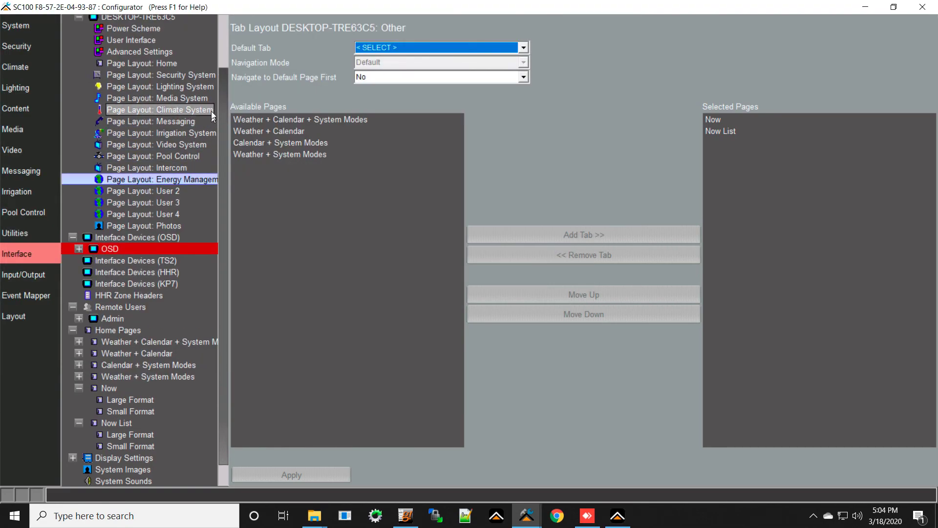